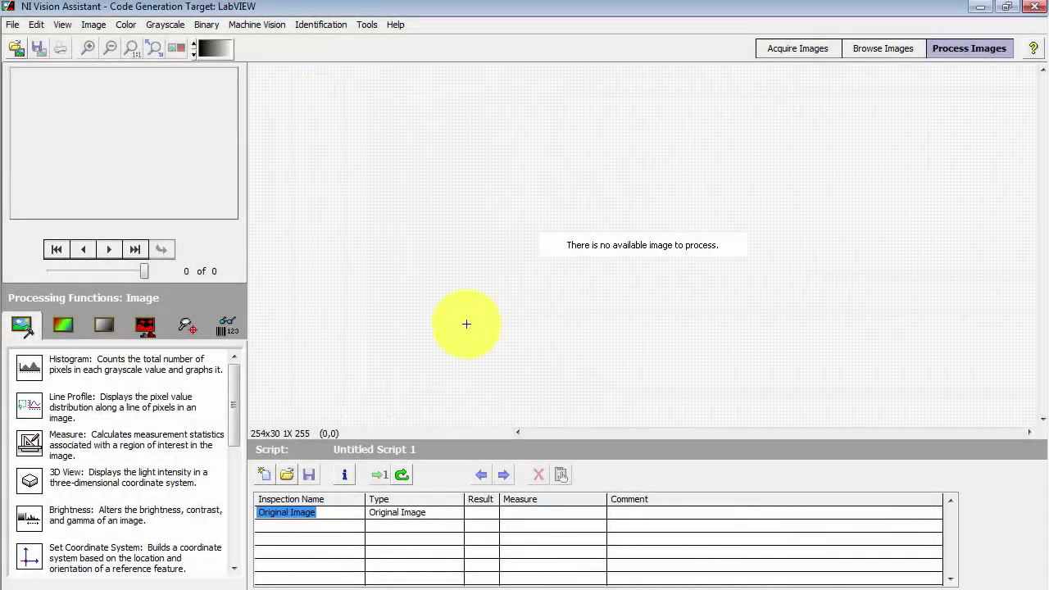
Step: Open the eight images coins_0.png through coins_ruler.png from the examples folder
click(18, 51)
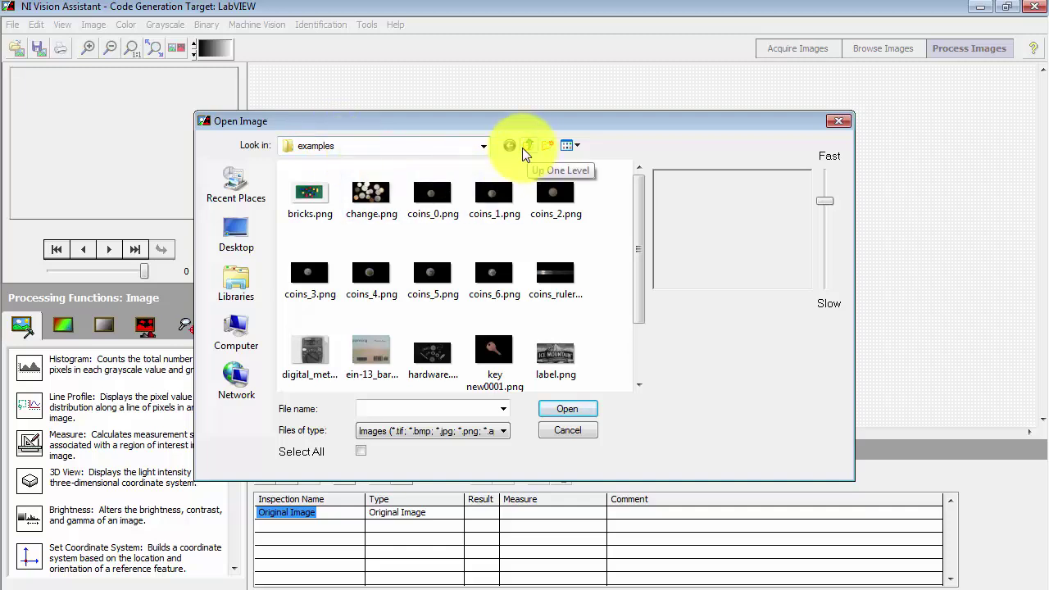
click(486, 149)
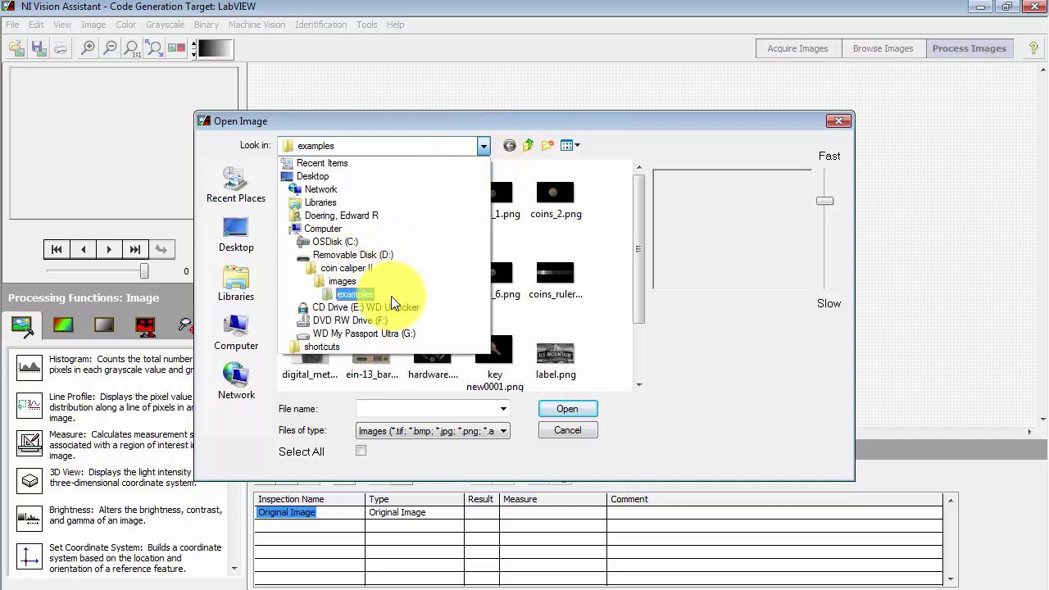
click(557, 123)
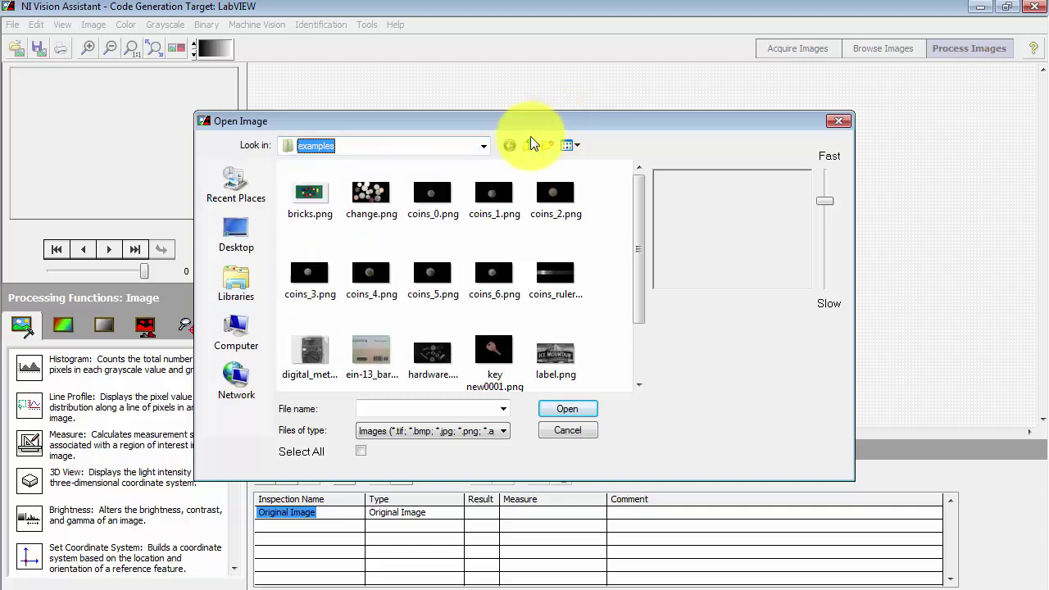
click(432, 201)
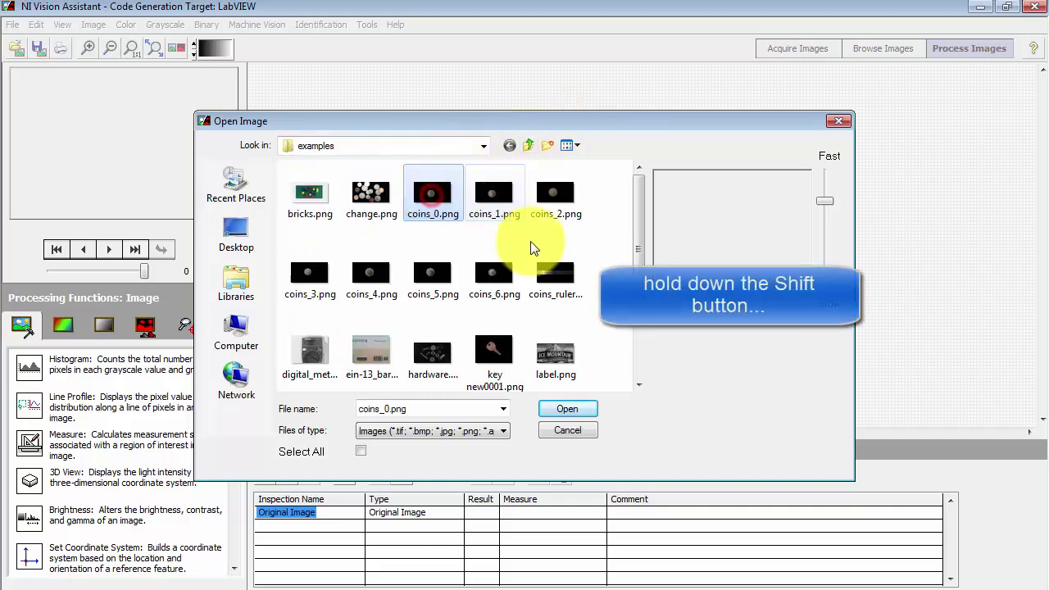
shift+click(558, 277)
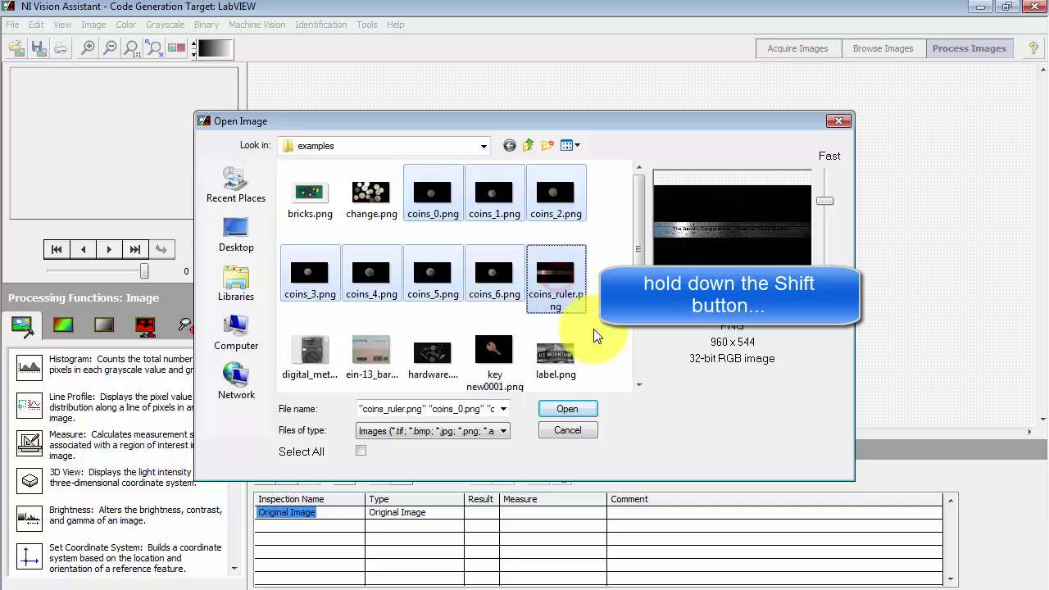
click(568, 409)
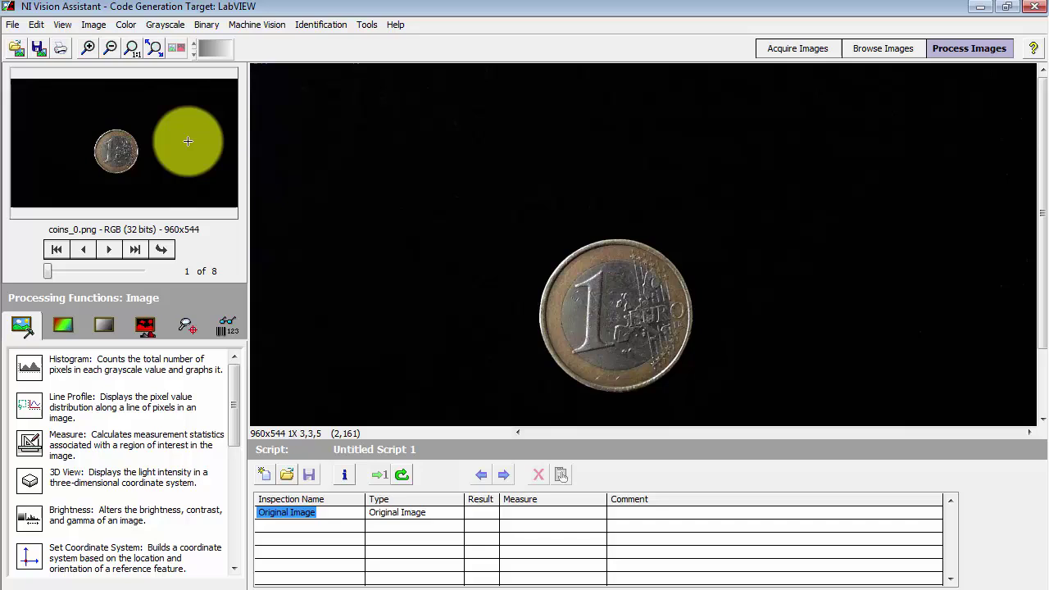
Step: Add a Color Plane Extraction step named 'extract luminance' using the HSL Luminance Plane
click(155, 49)
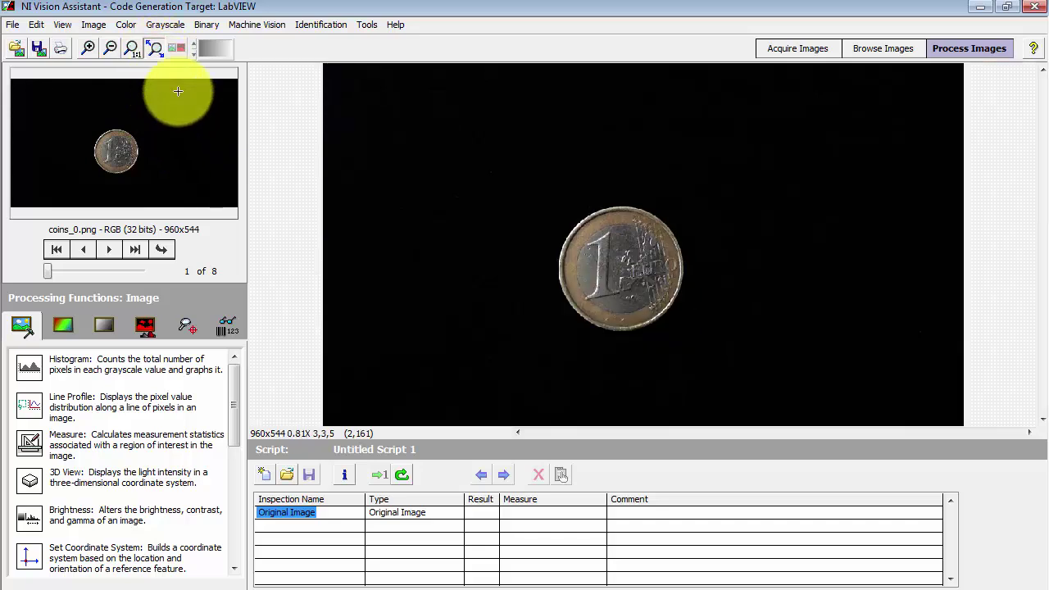
click(68, 322)
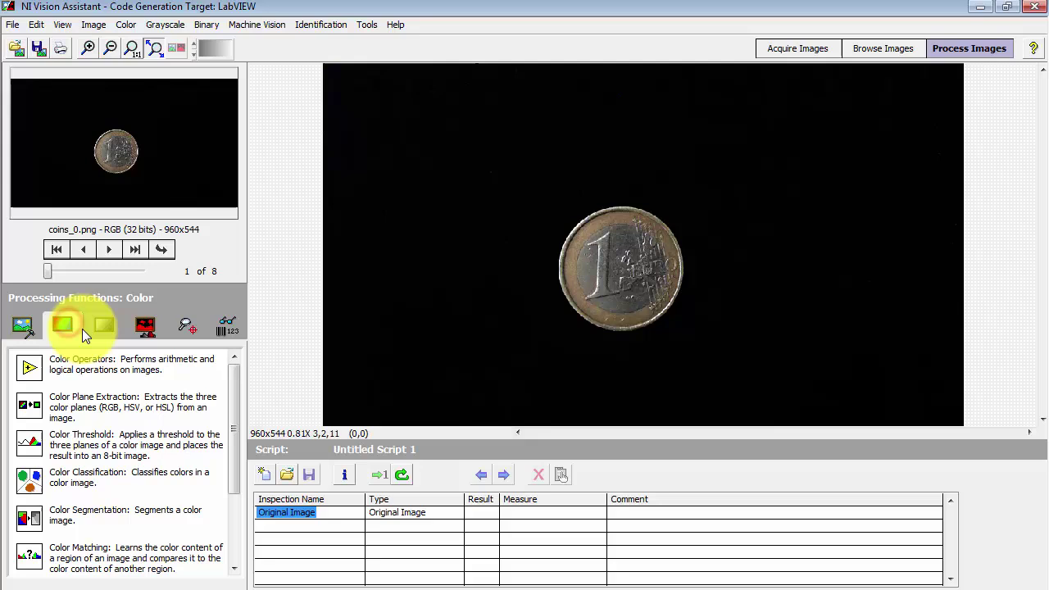
click(140, 405)
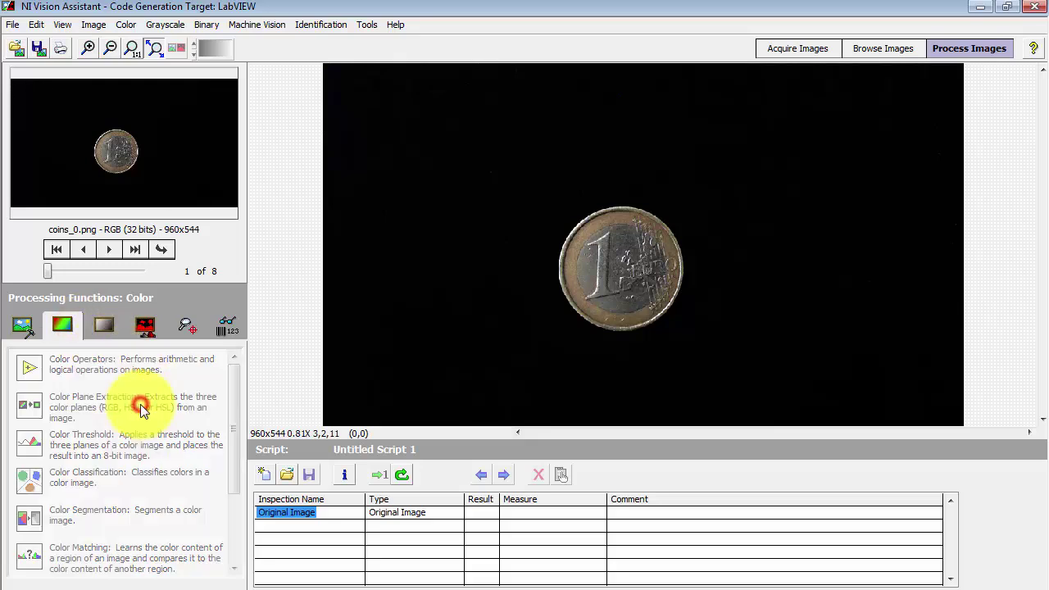
drag(144, 376, 16, 369)
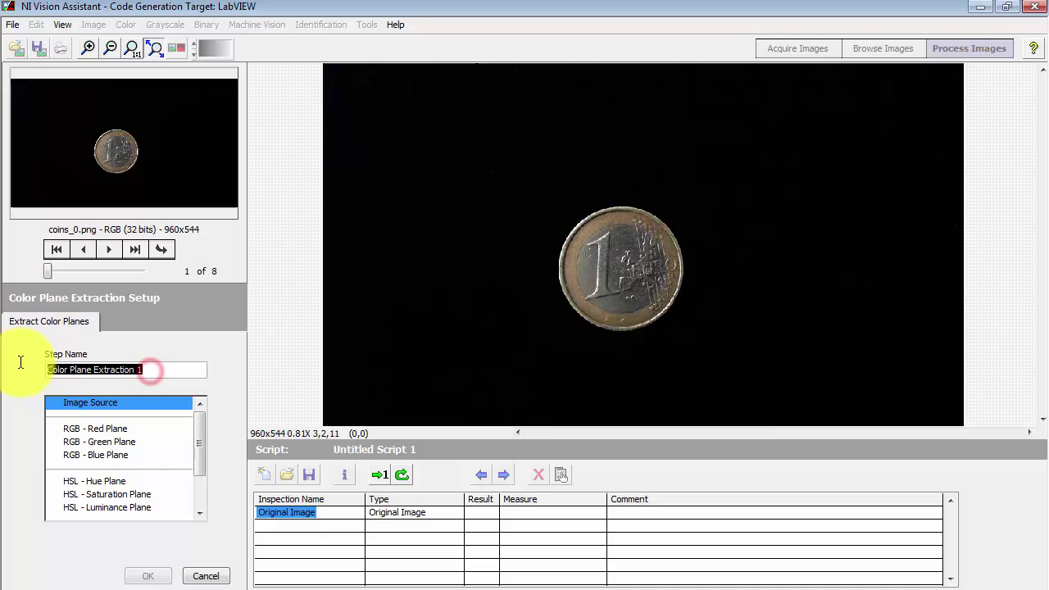
text(extra)
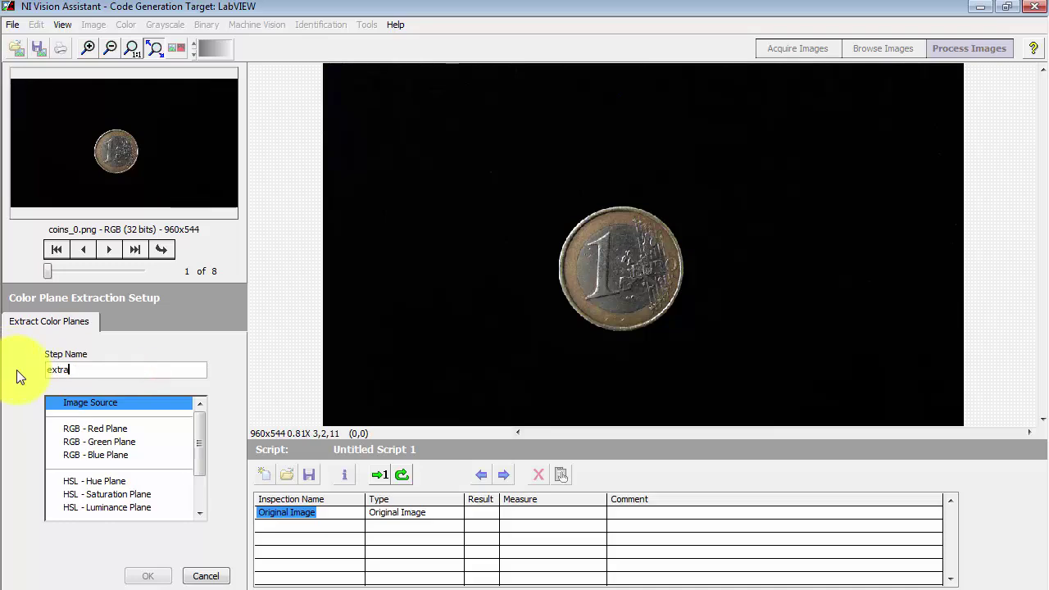
text(ct luminance)
click(100, 508)
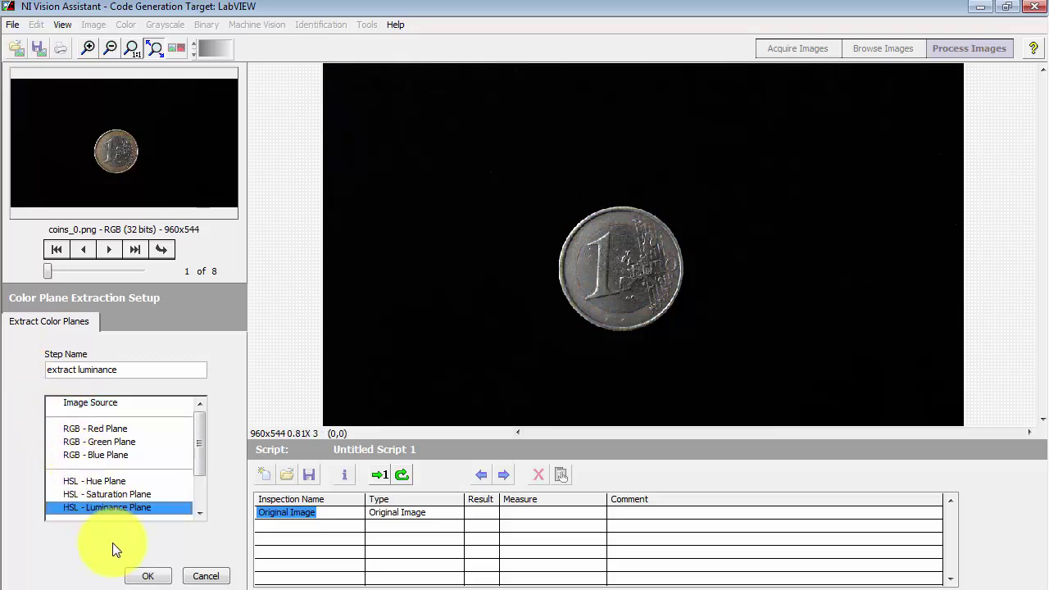
click(149, 576)
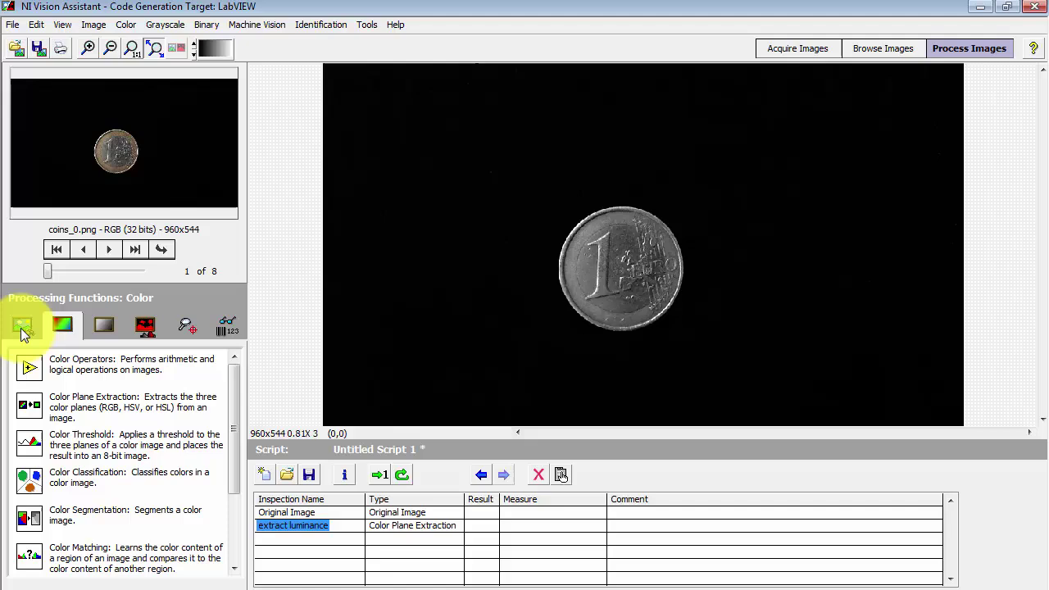
Step: Add an Image Calibration step and rename it 'calibrate'
click(22, 328)
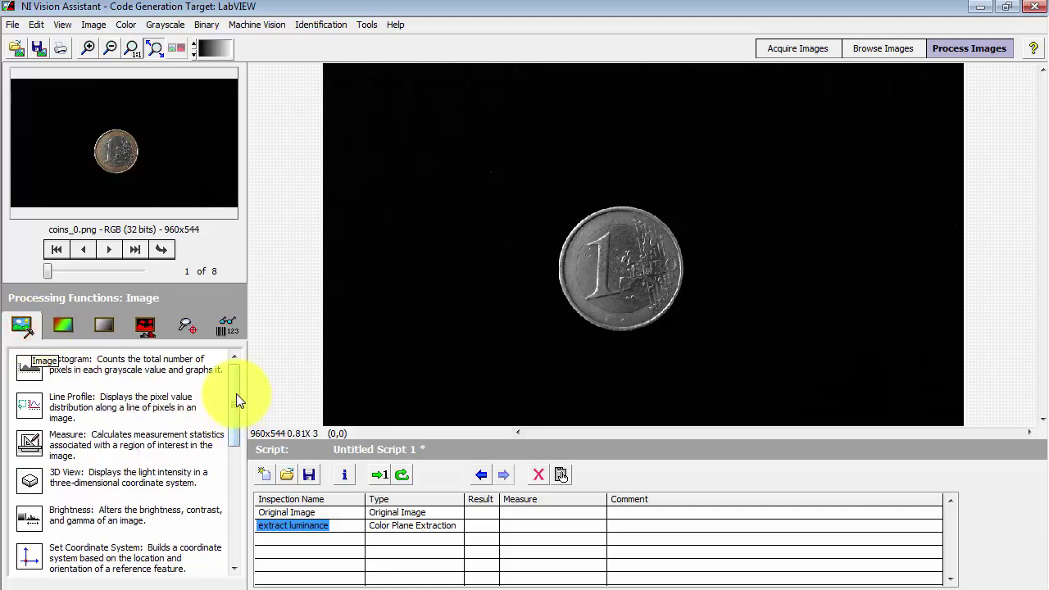
drag(236, 394, 221, 515)
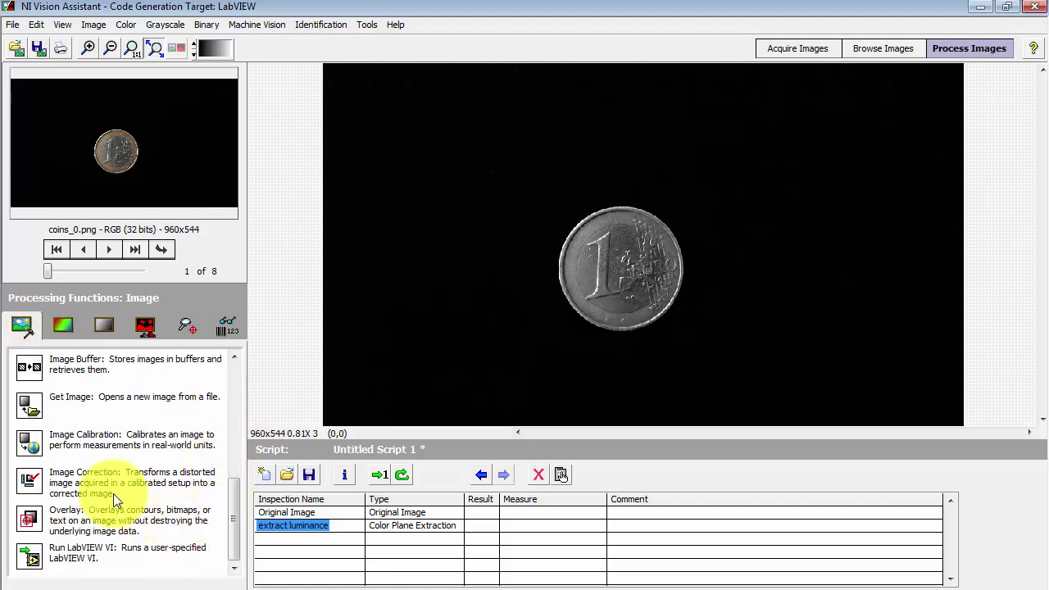
click(82, 439)
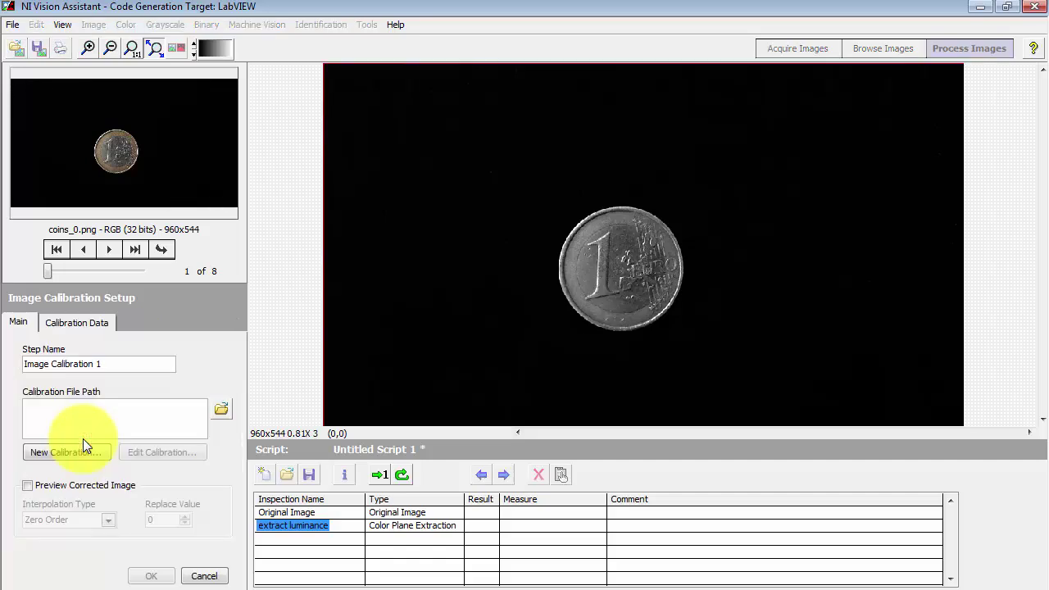
drag(118, 361, 13, 360)
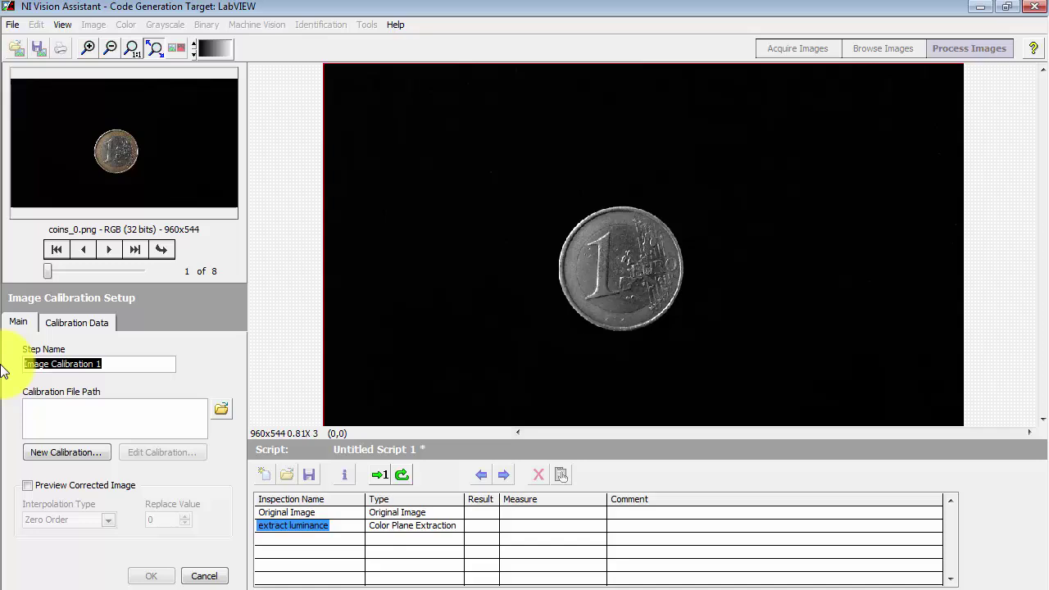
text(calibra)
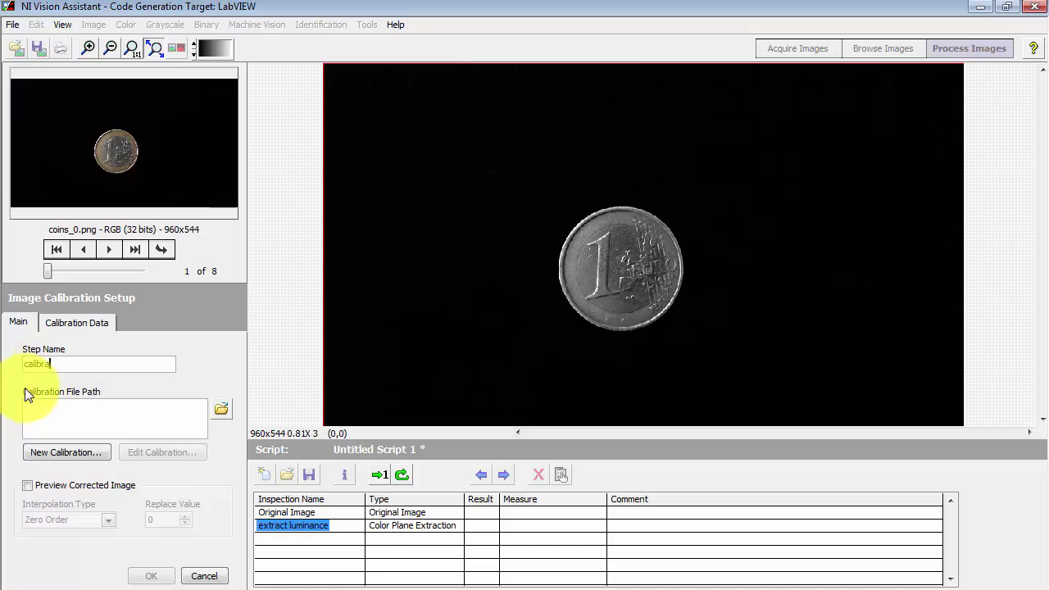
text(te)
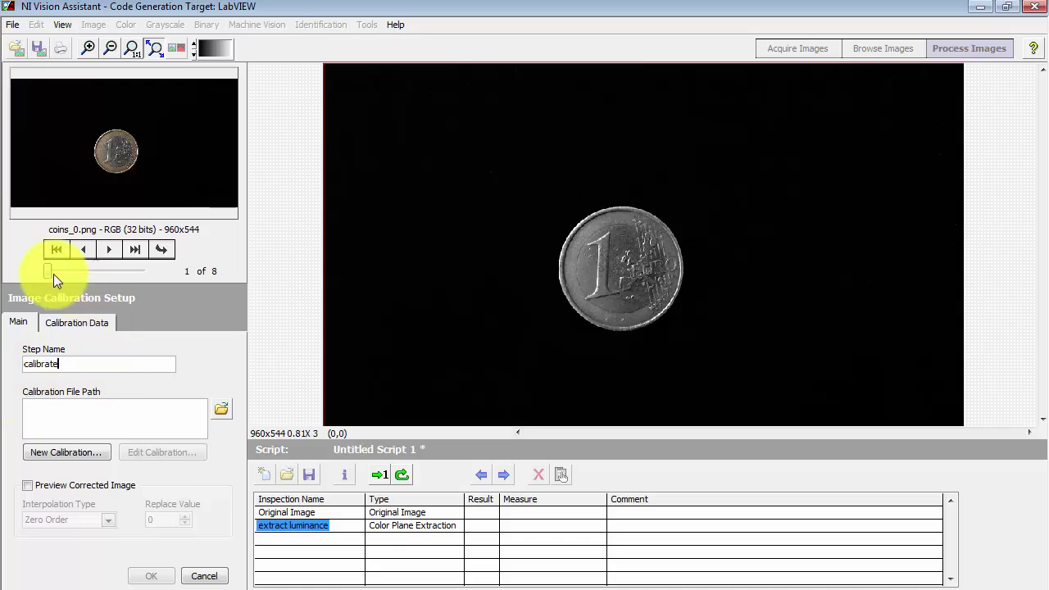
Step: Show coins_ruler.png in the viewer and start a new calibration
drag(47, 270, 153, 275)
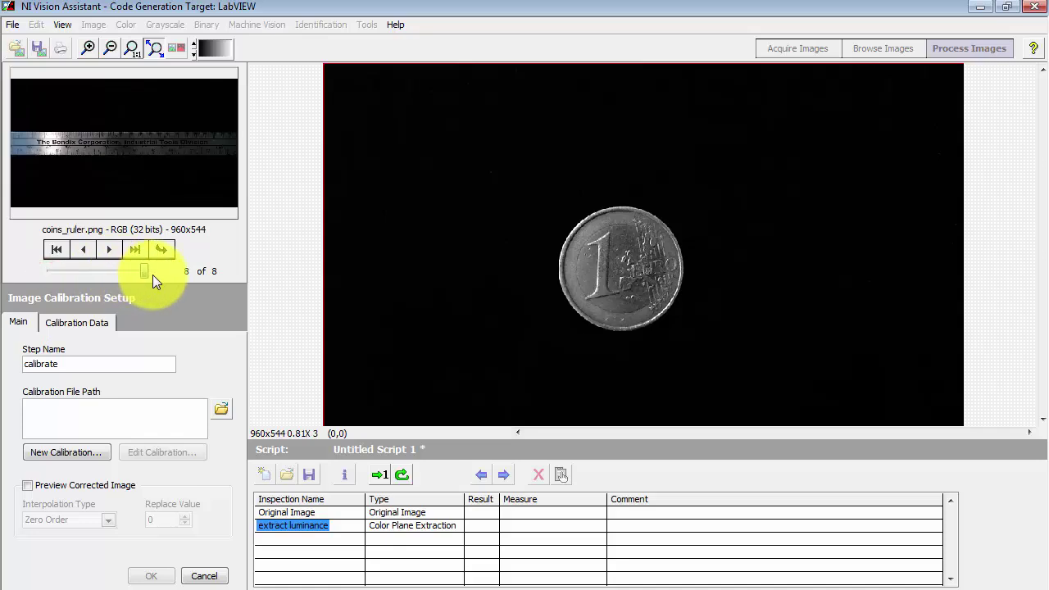
click(163, 249)
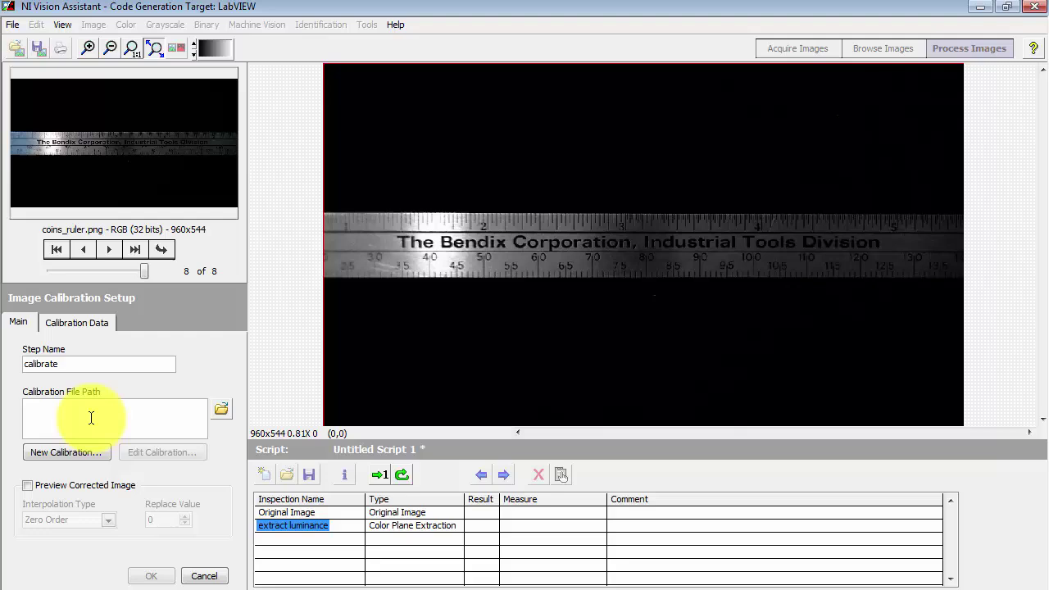
click(84, 454)
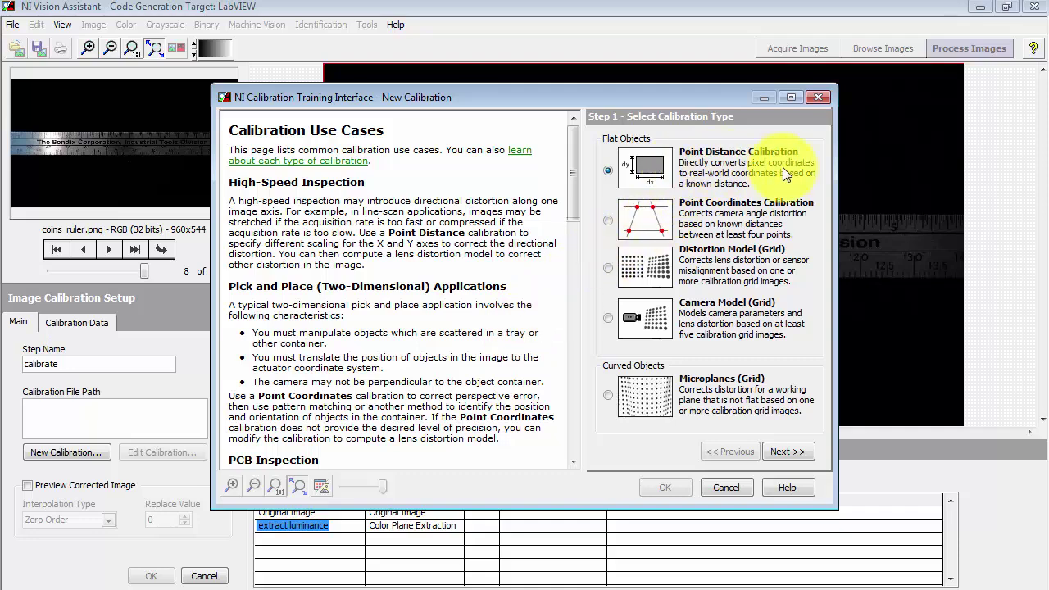
Step: Choose point distance calibration and mark two points on the ruler, 807 pixels apart
click(783, 452)
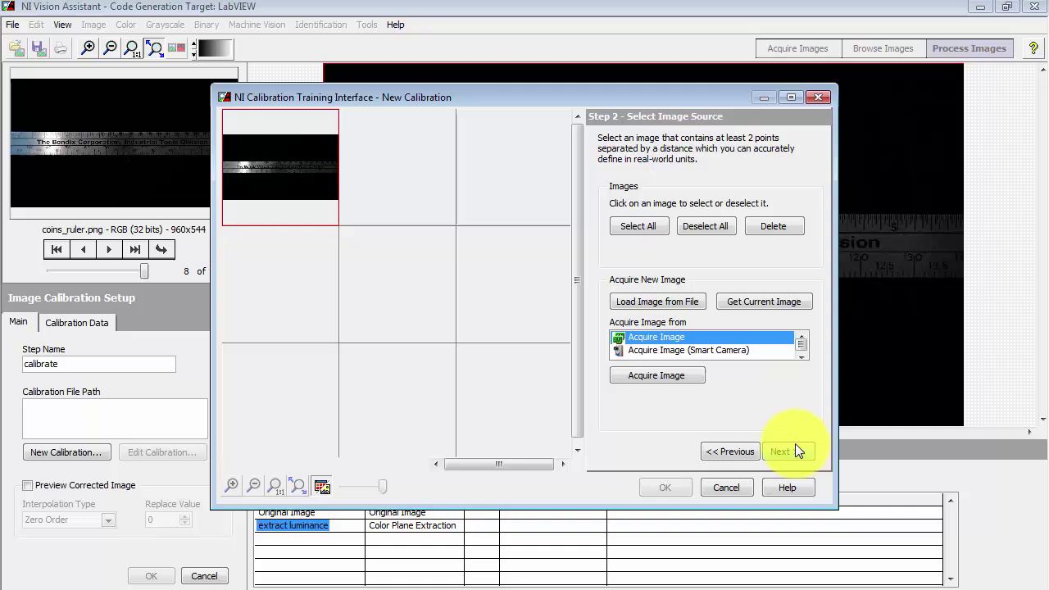
click(793, 452)
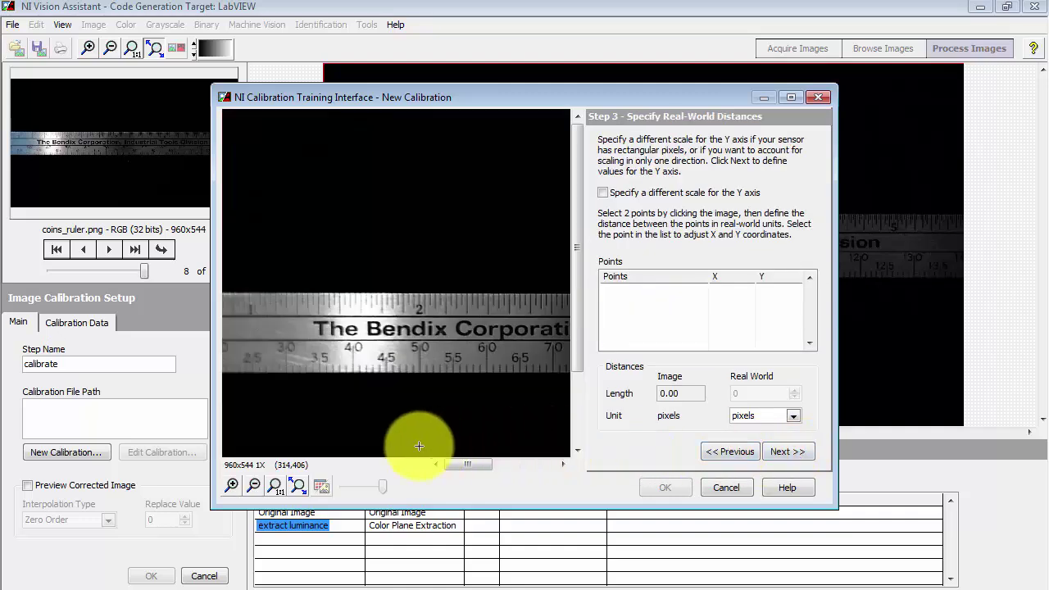
click(286, 373)
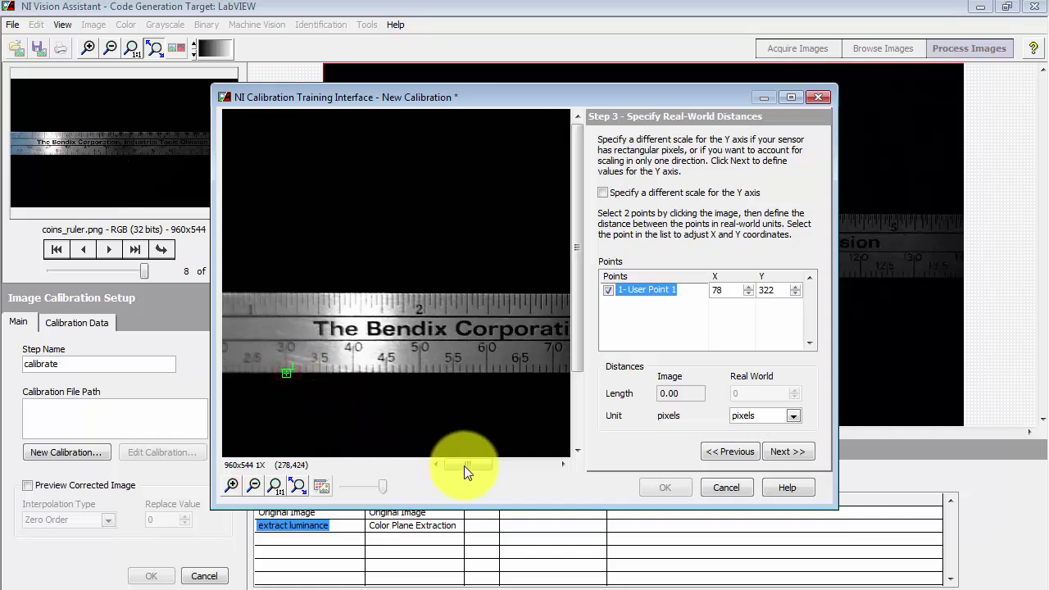
drag(464, 466, 529, 464)
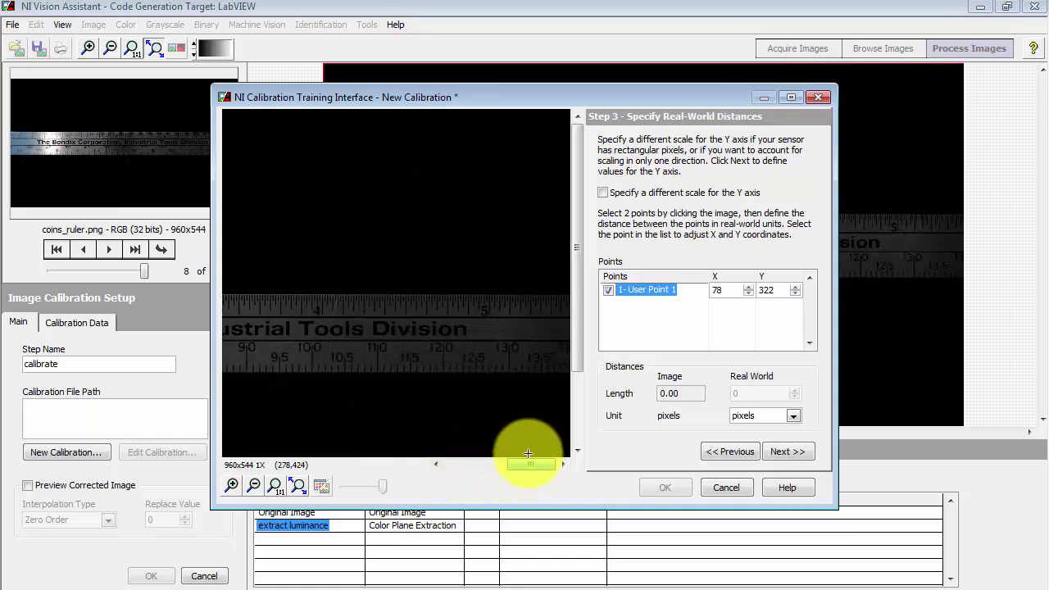
click(509, 373)
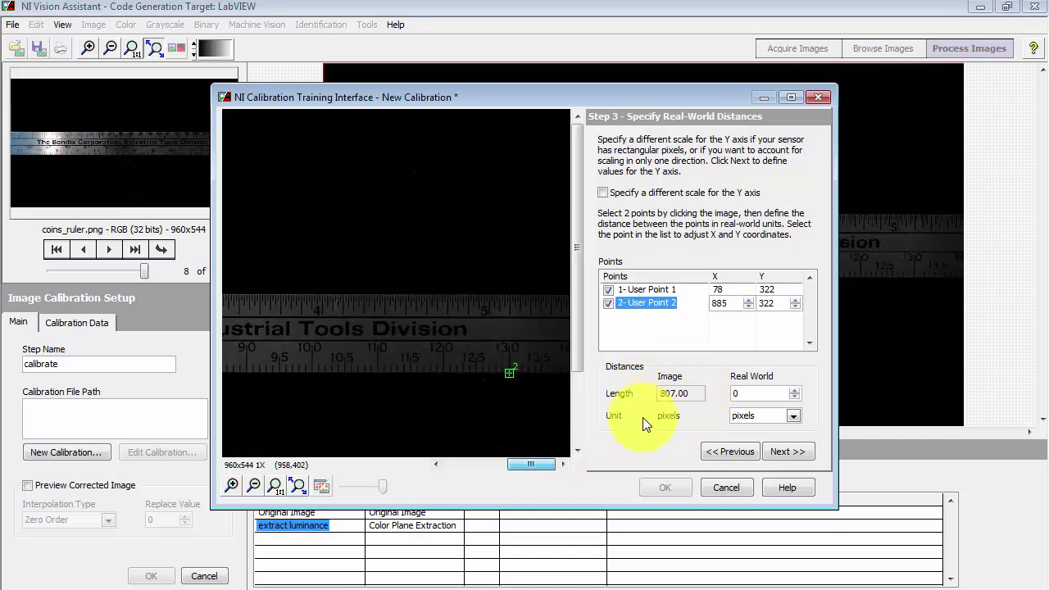
Step: Set the real-world length to 100 millimeter and continue to the distortion model
click(736, 394)
click(792, 416)
click(791, 416)
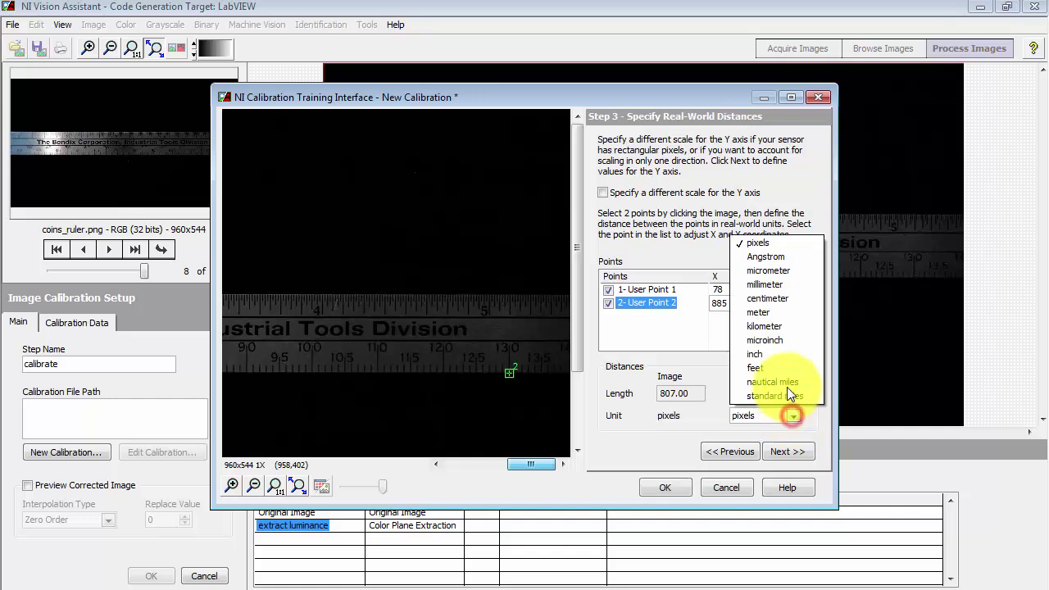
click(773, 286)
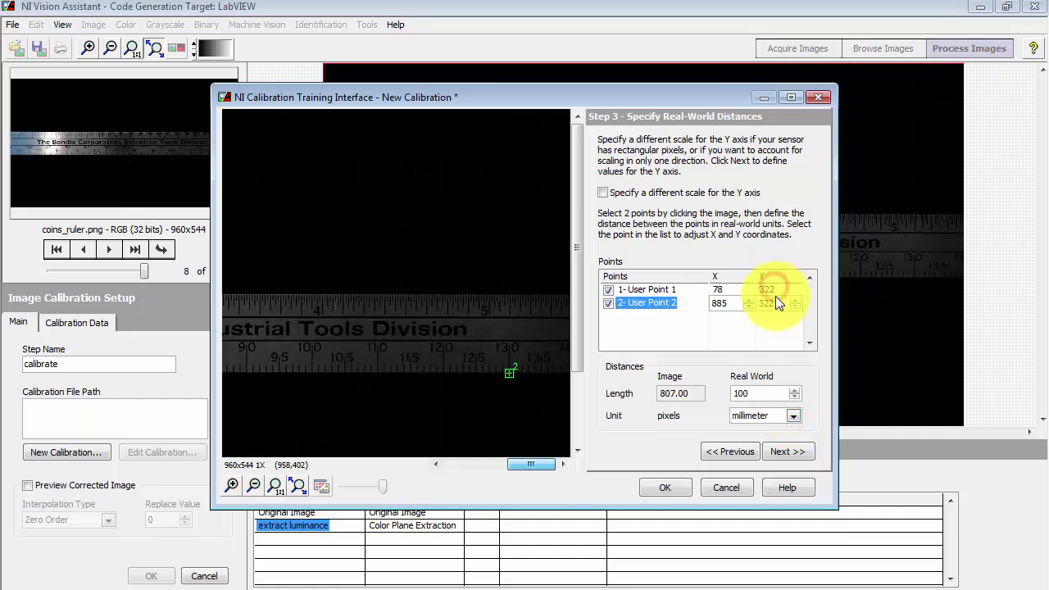
click(799, 451)
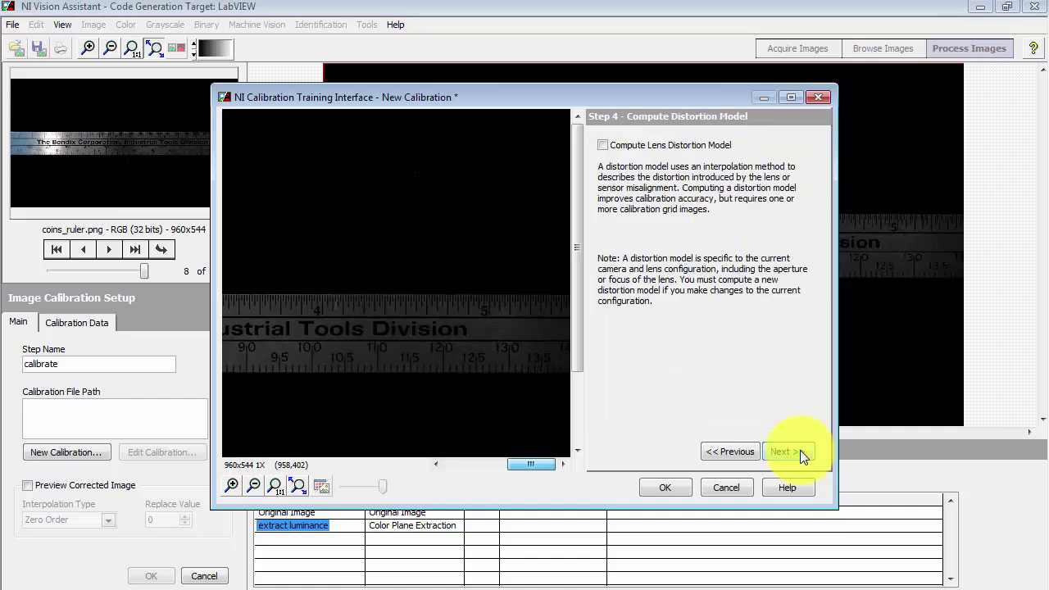
Step: Keep the default calibration axis and learn the two-point calibration
click(800, 450)
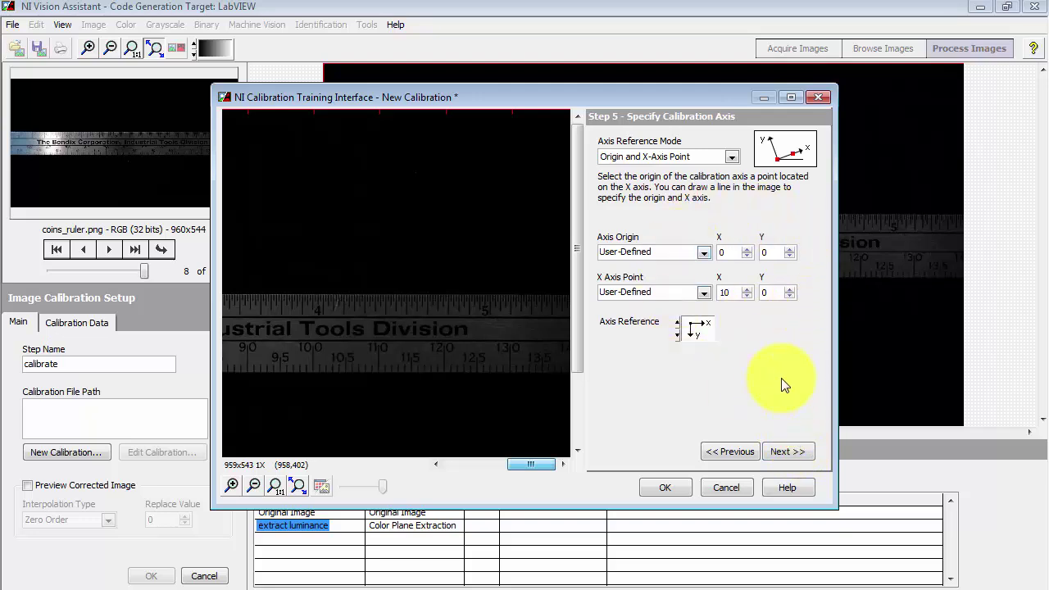
click(793, 451)
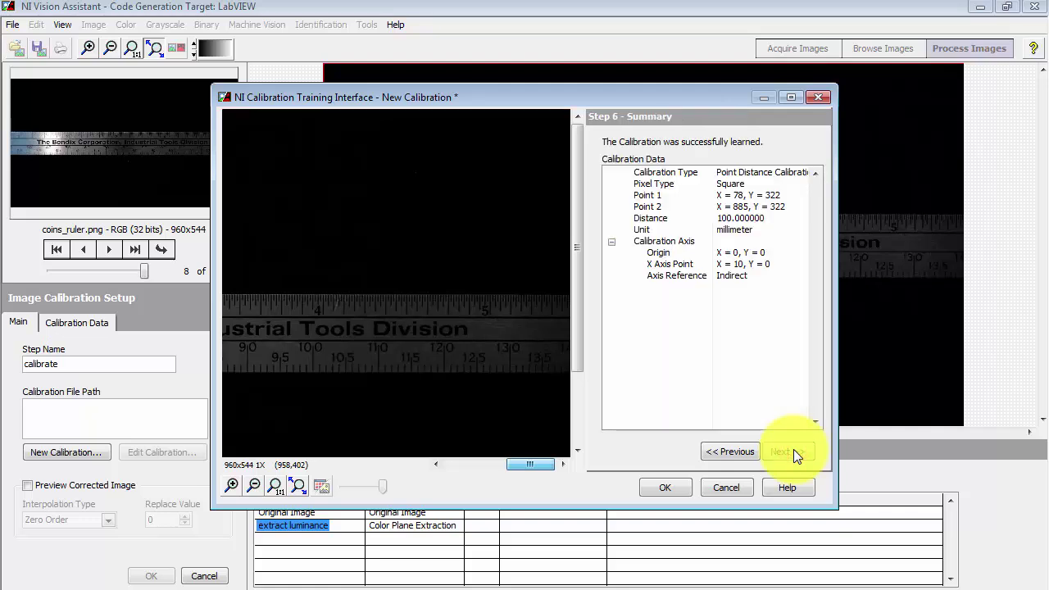
click(684, 485)
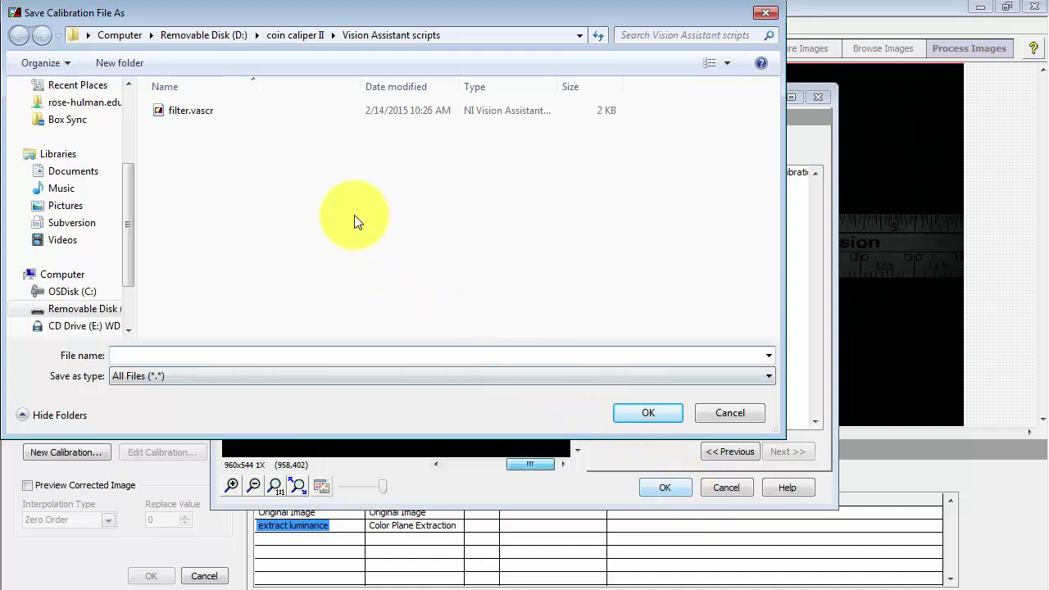
Step: Save the calibration file as calibrate_2-point in the coin caliper II images folder
click(298, 35)
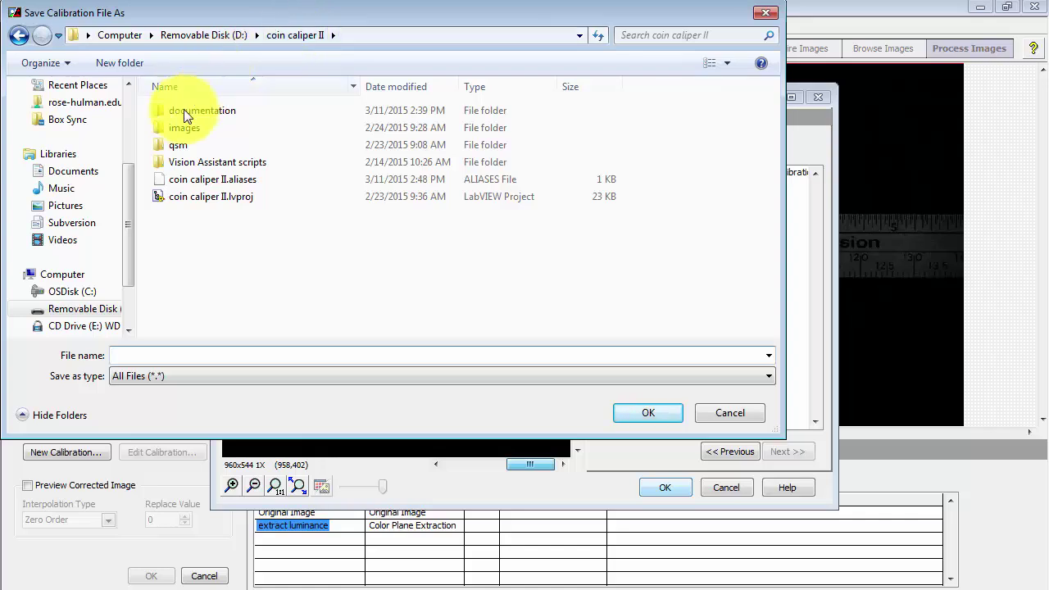
click(179, 131)
double_click(178, 129)
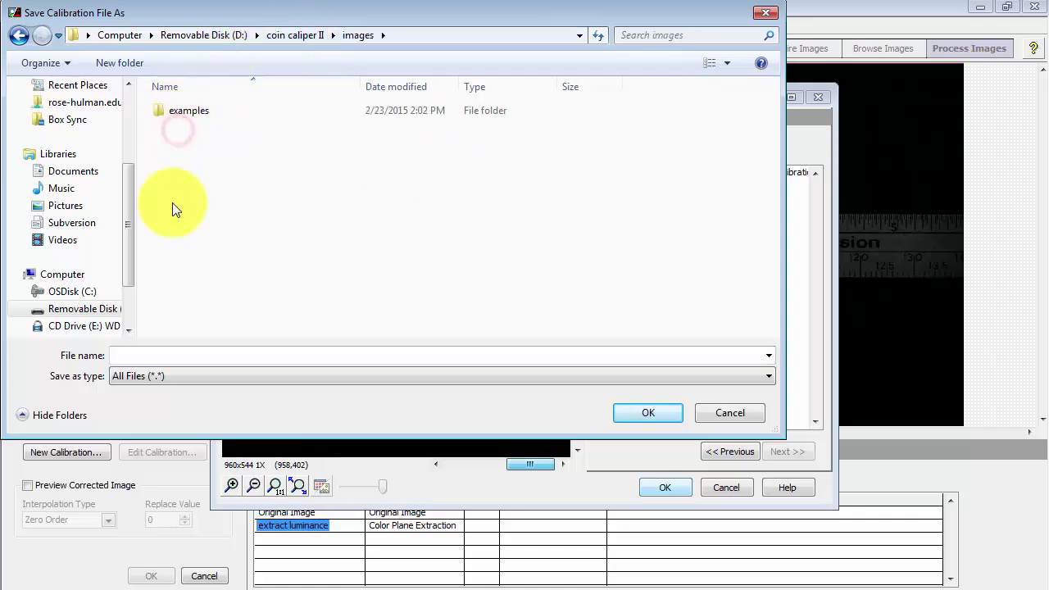
click(168, 353)
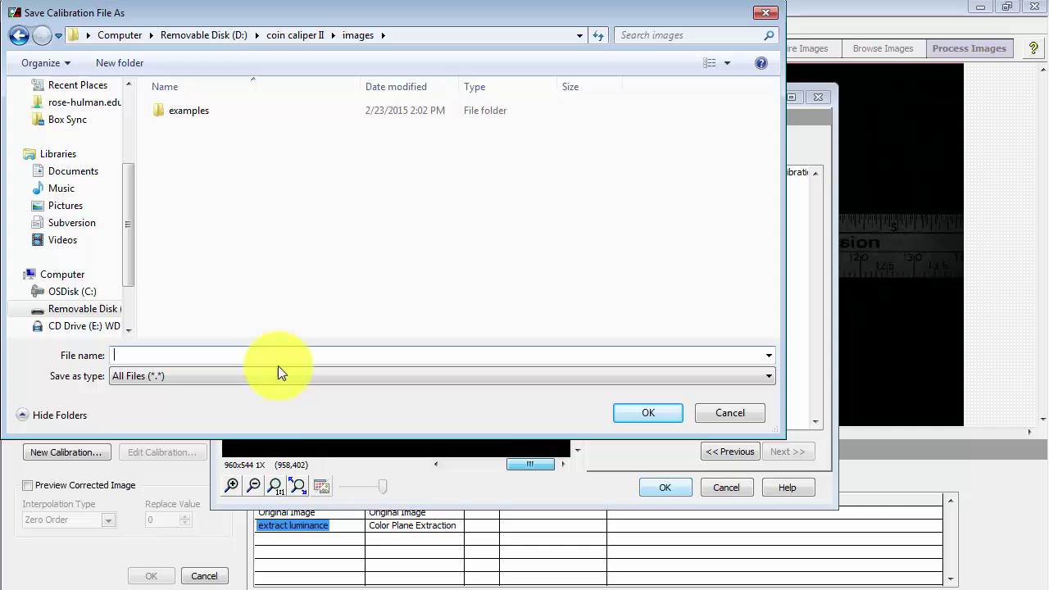
text(calibrate_2-point)
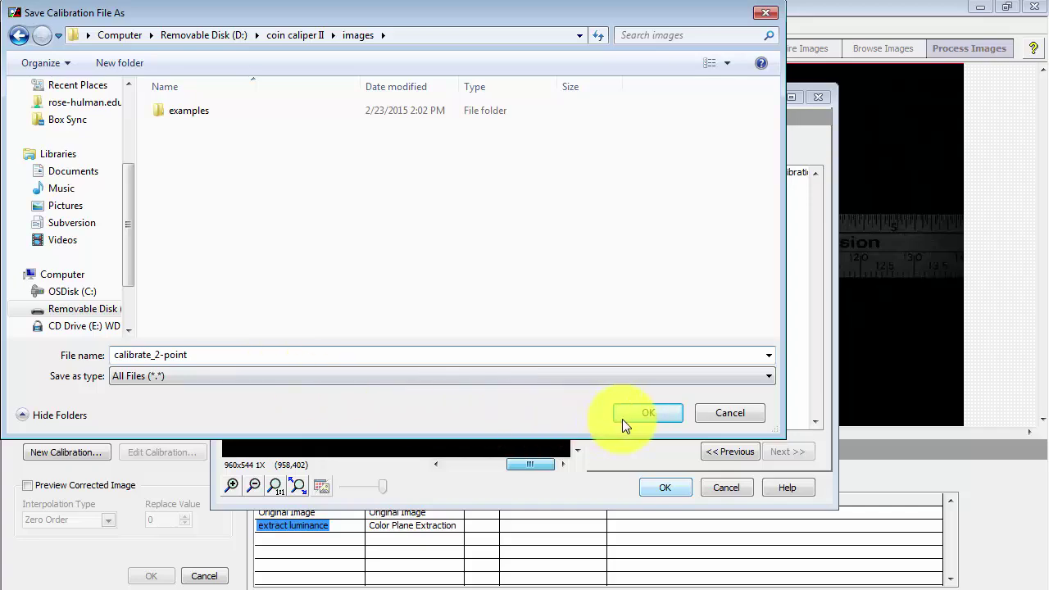
click(655, 415)
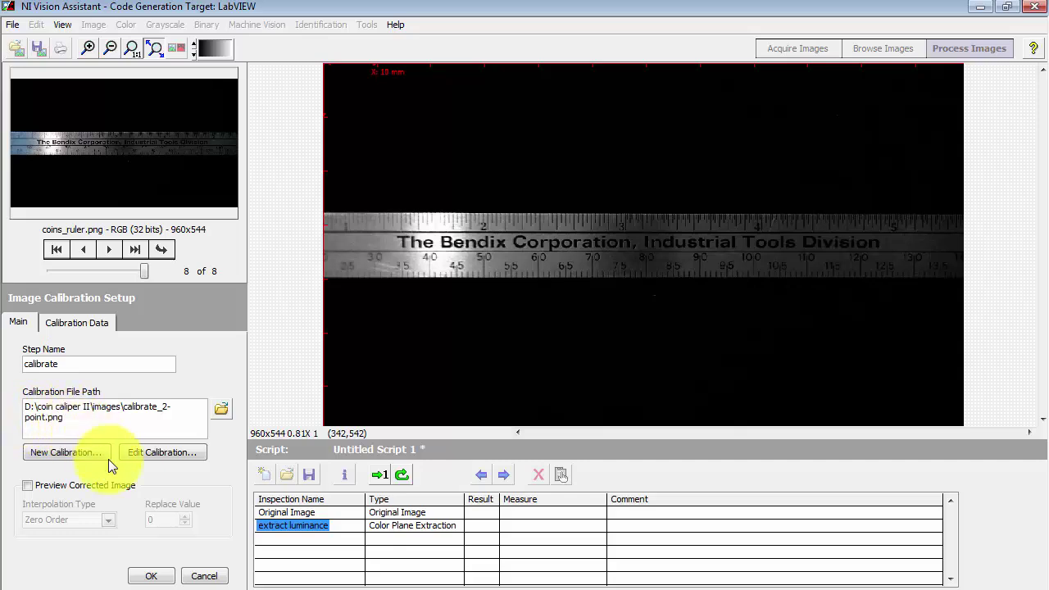
Step: Add the calibrate step to the script and show the Machine Vision functions
click(154, 576)
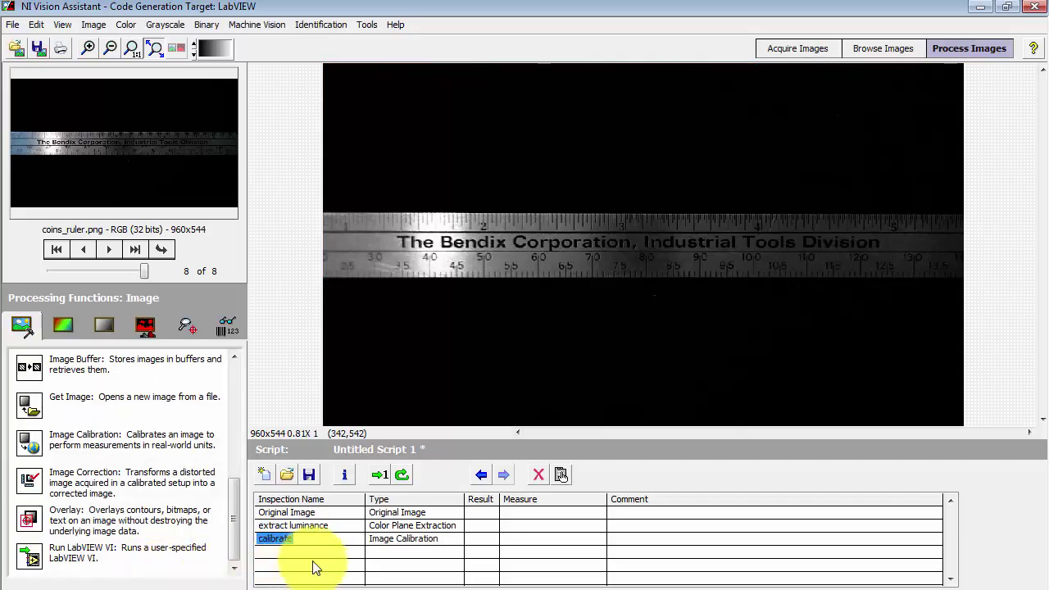
click(188, 328)
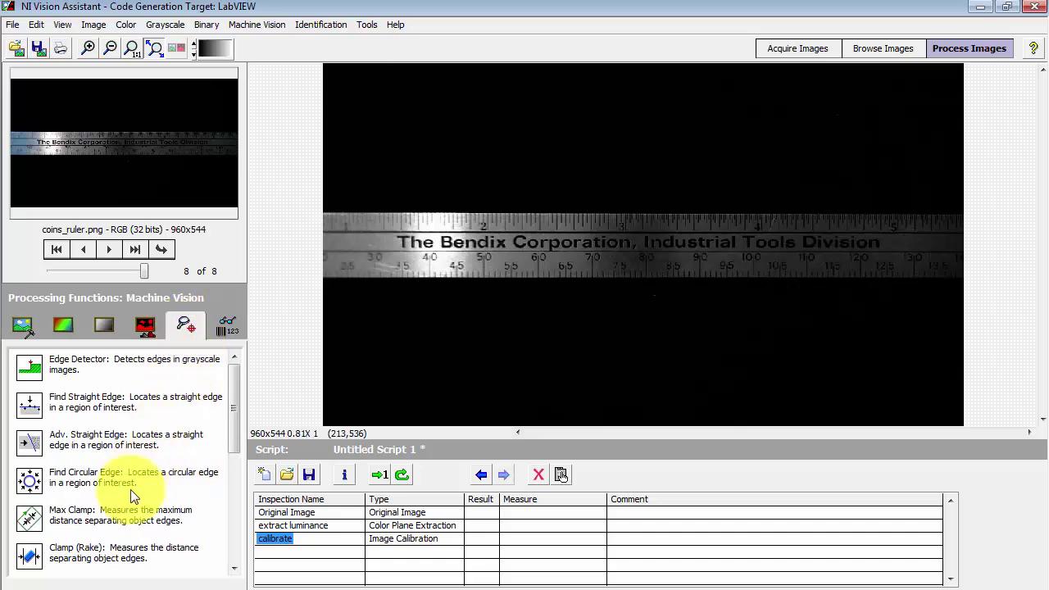
Step: Add a Clamp (Rake) step on coins_0.png with a search rectangle covering almost the whole image
click(123, 551)
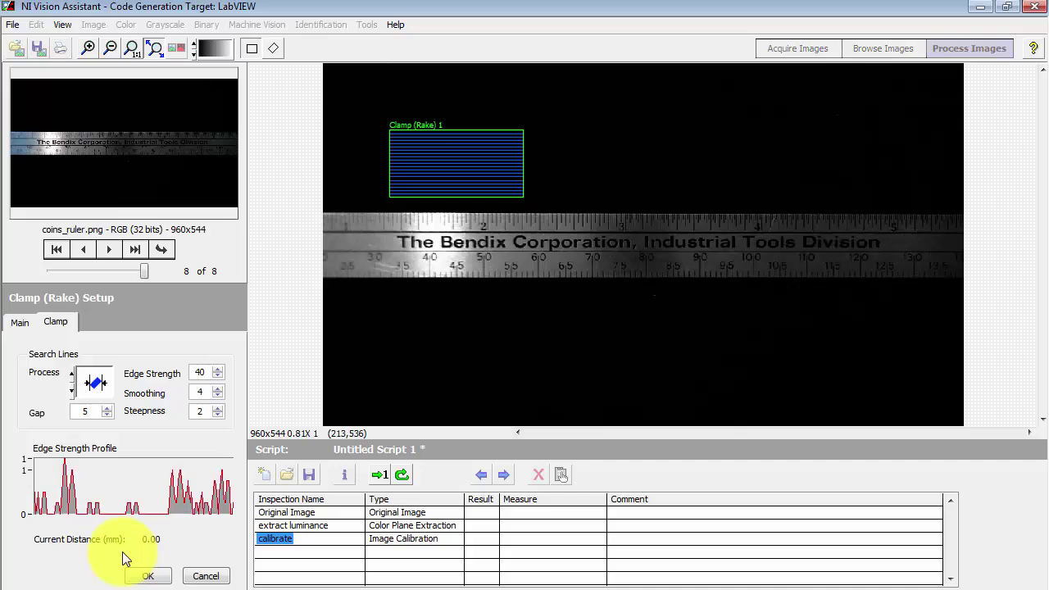
click(55, 249)
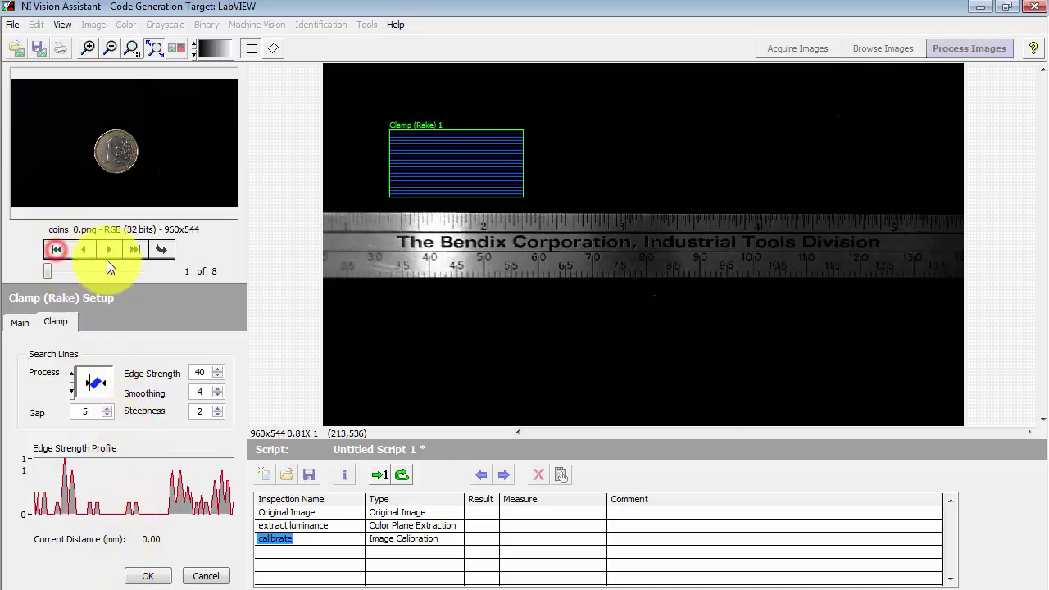
click(162, 249)
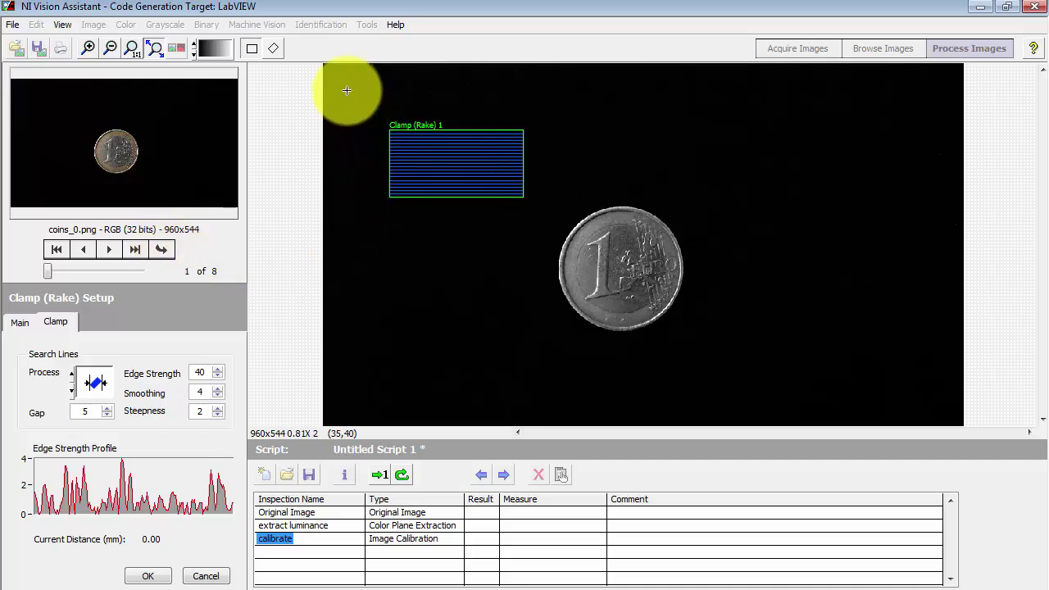
drag(343, 83, 951, 414)
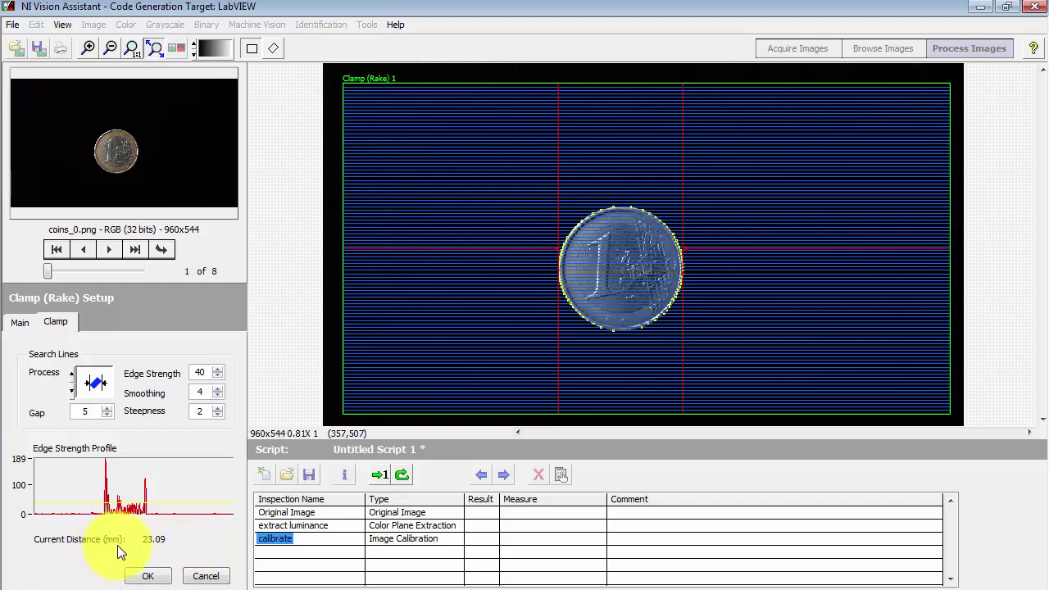
Step: Set the clamp process to Horizontal Max Caliper
click(96, 383)
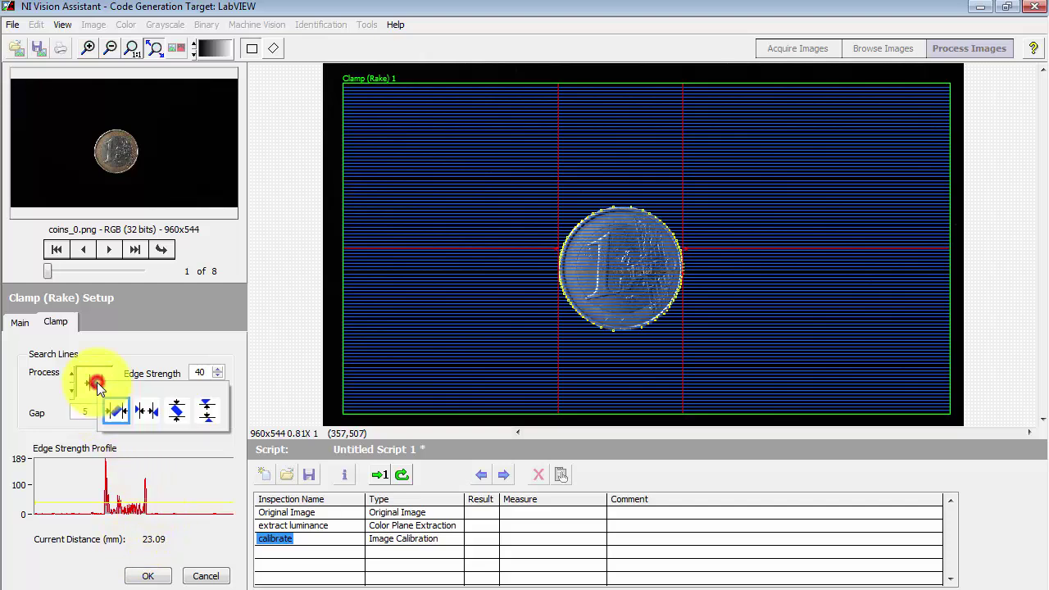
click(179, 412)
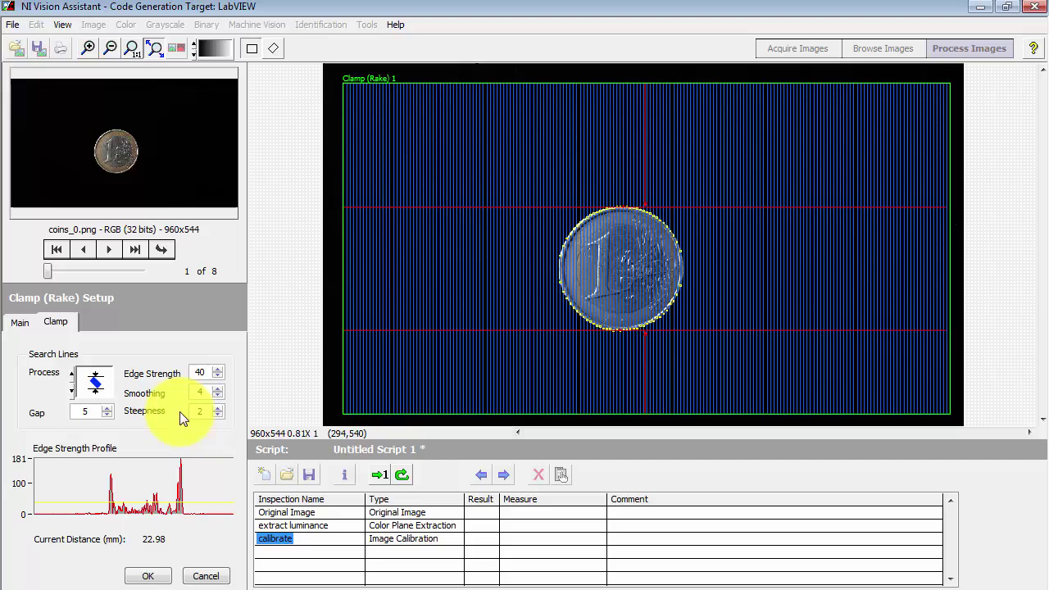
click(94, 385)
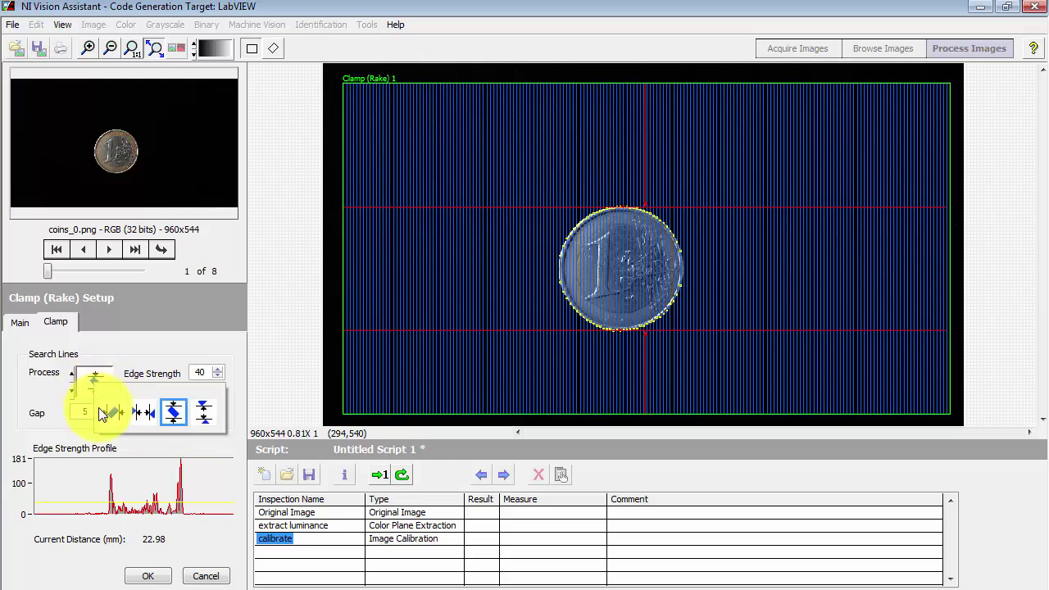
click(115, 414)
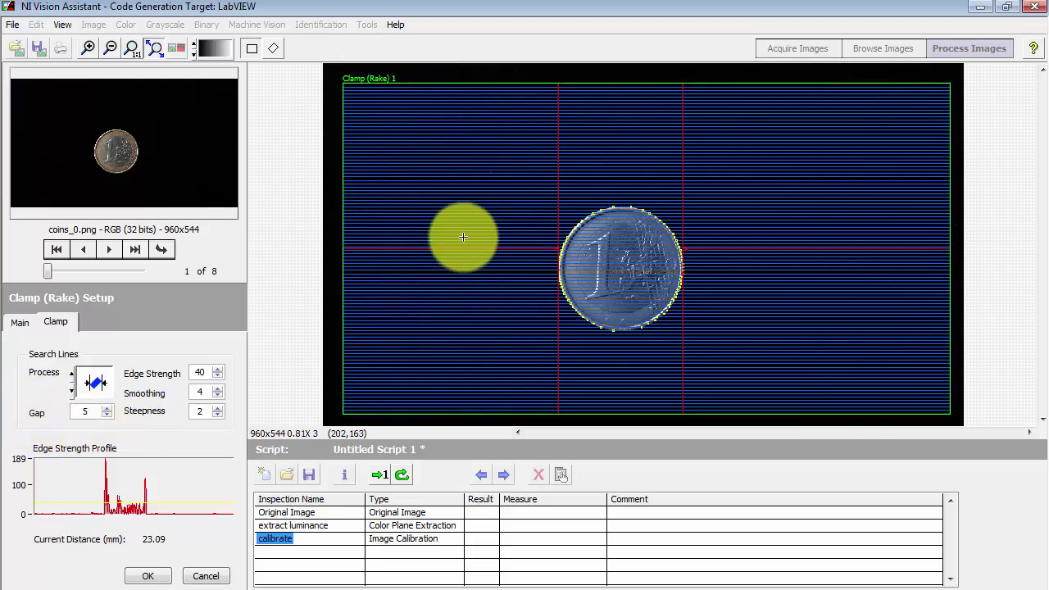
Step: Set the gap between rake search lines to 10, giving 23.06 mm
click(89, 411)
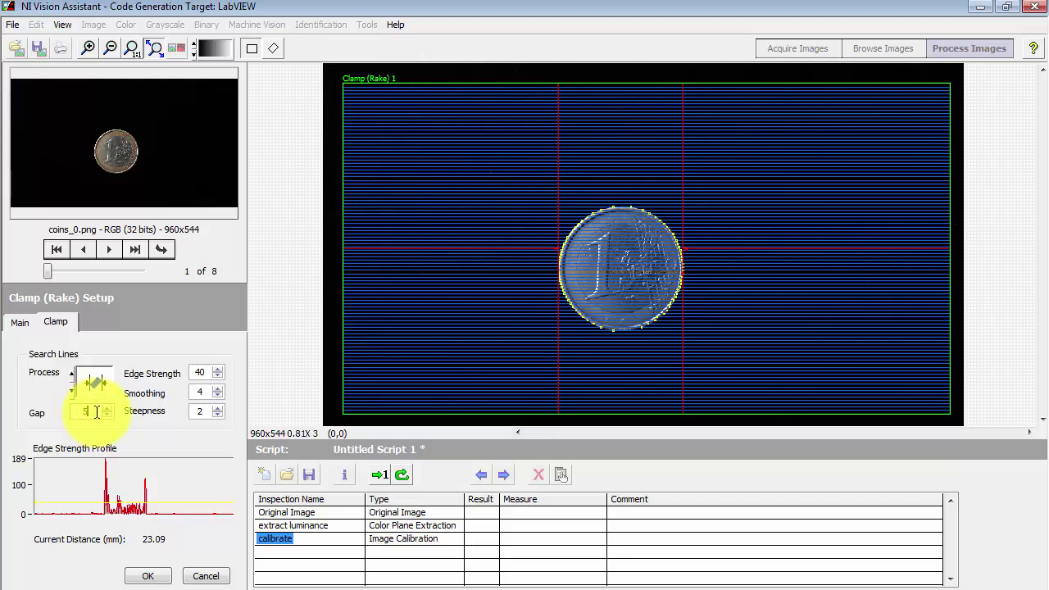
text(0)
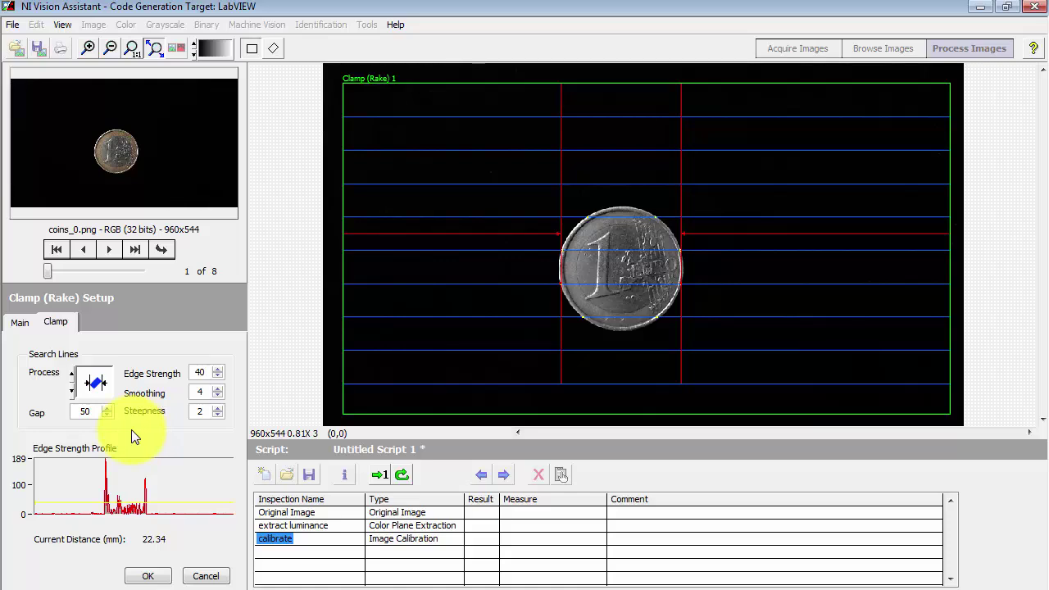
click(92, 410)
text(10)
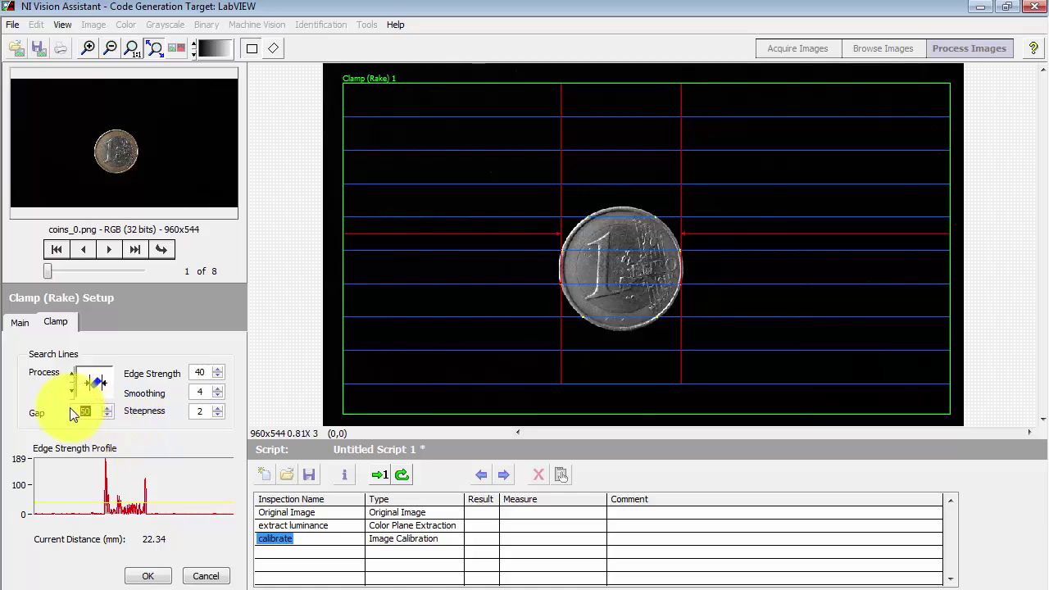
click(147, 429)
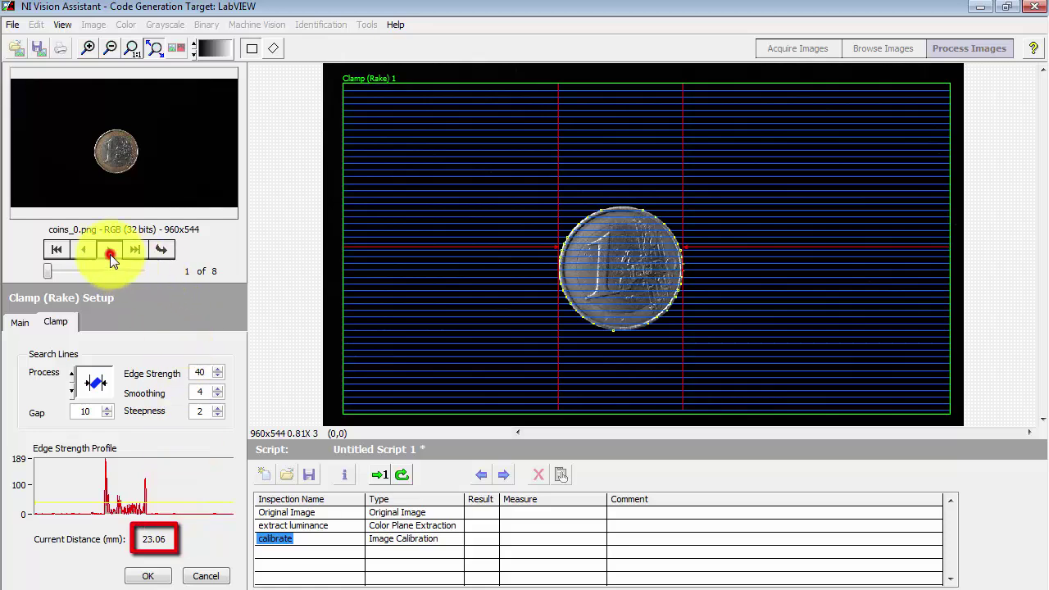
Step: Advance through coins_1 (24.60 mm) to coins_2 (27.91 mm)
click(161, 249)
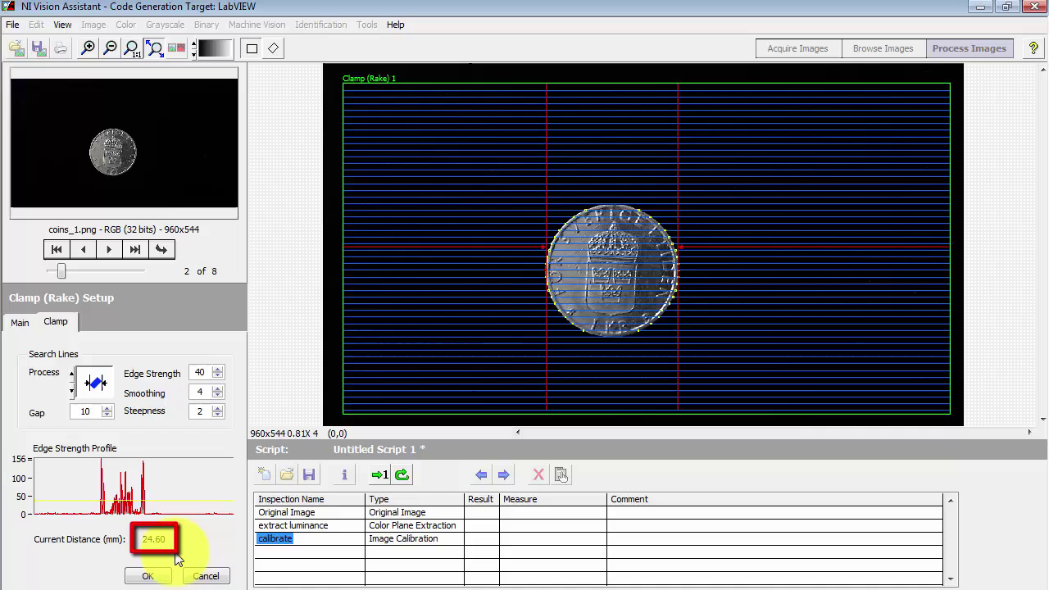
click(108, 250)
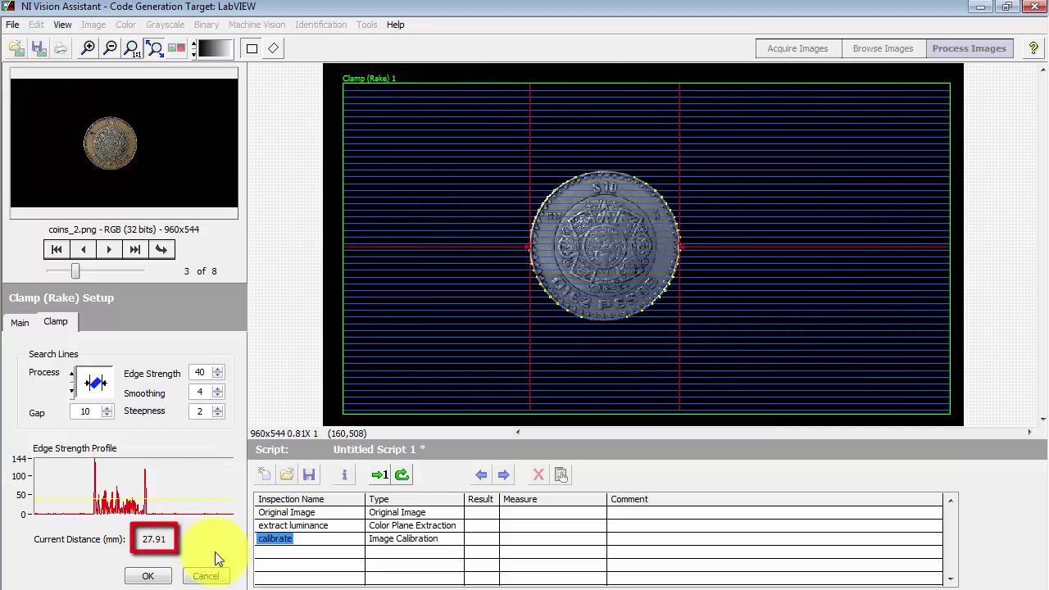
Step: Name the Clamp (Rake) step 'measure diameter' and add it to the script after calibrate
click(18, 325)
double_click(113, 370)
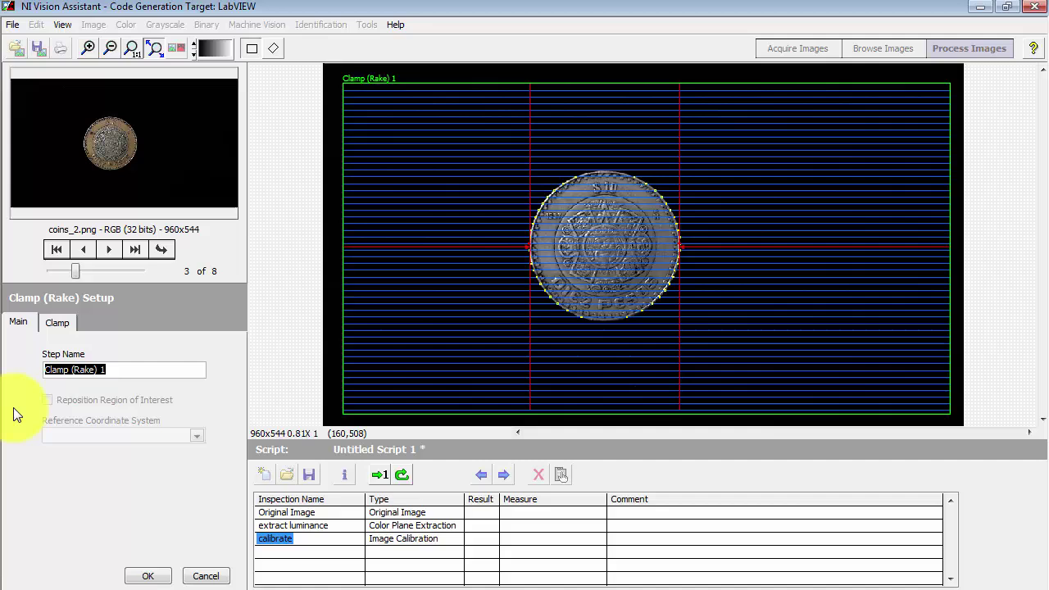
text(m)
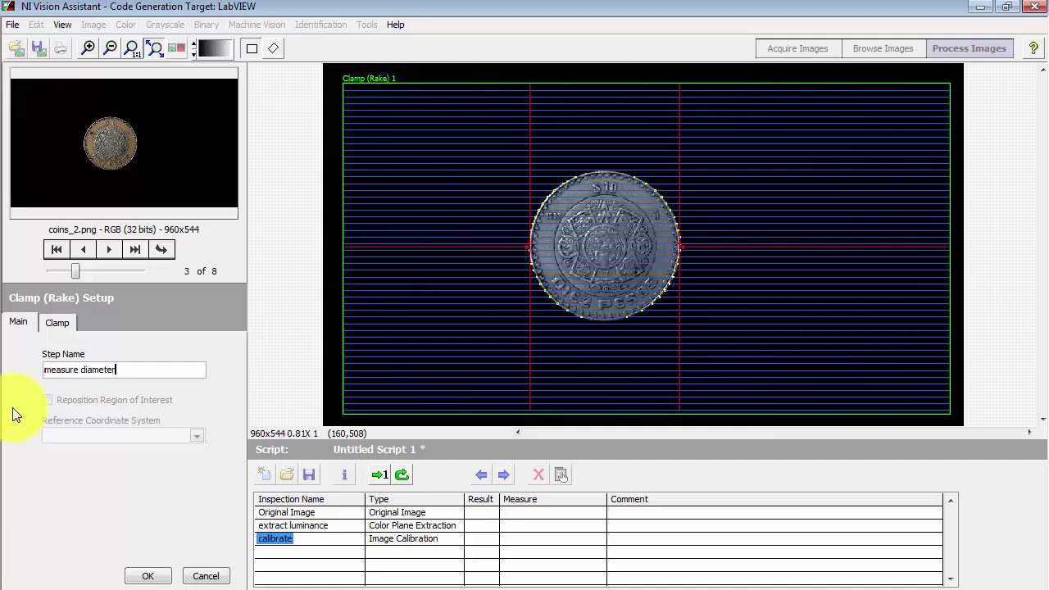
text(easure diameter)
click(148, 575)
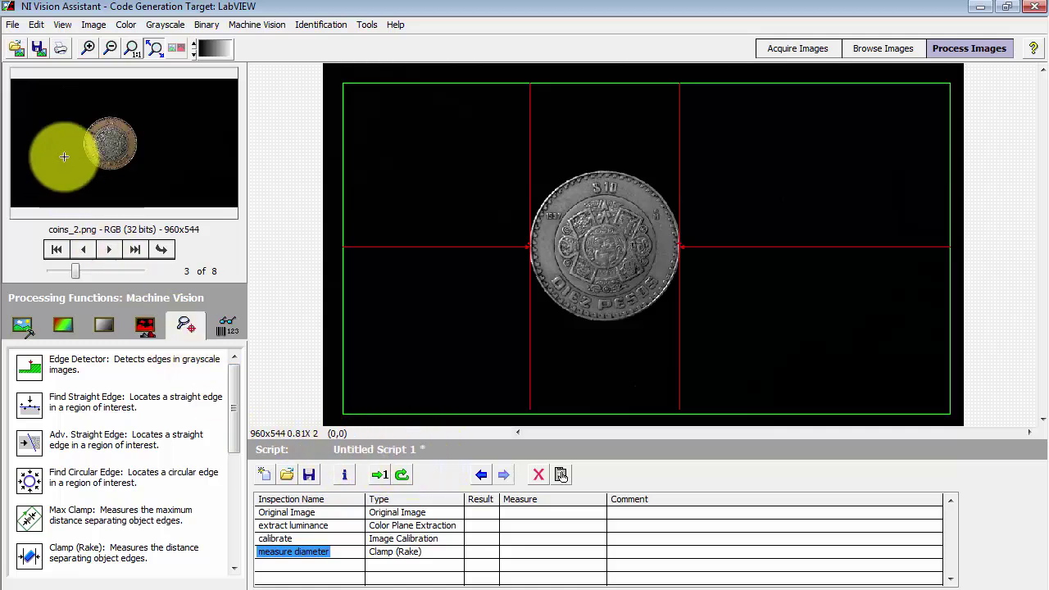
Step: Save the script as coin_caliper.vascr in coin caliper II > Vision Assistant scripts
click(12, 24)
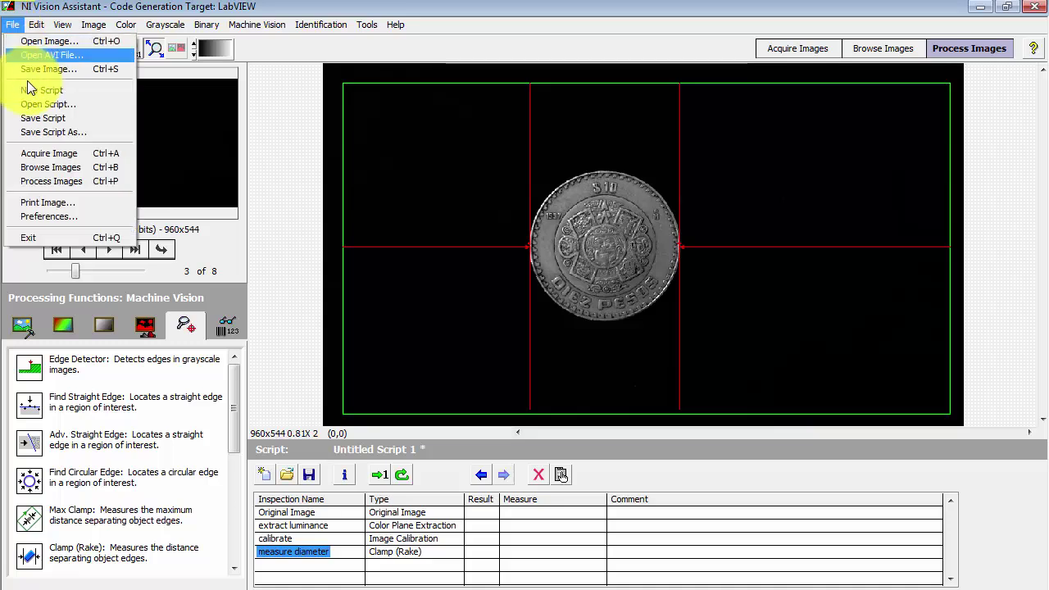
click(58, 136)
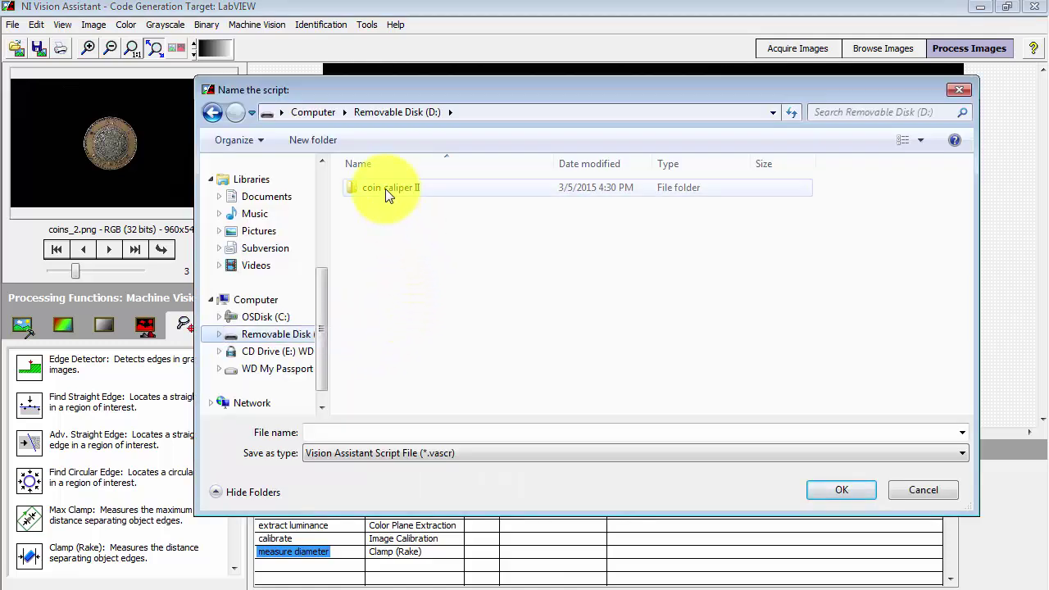
double_click(385, 188)
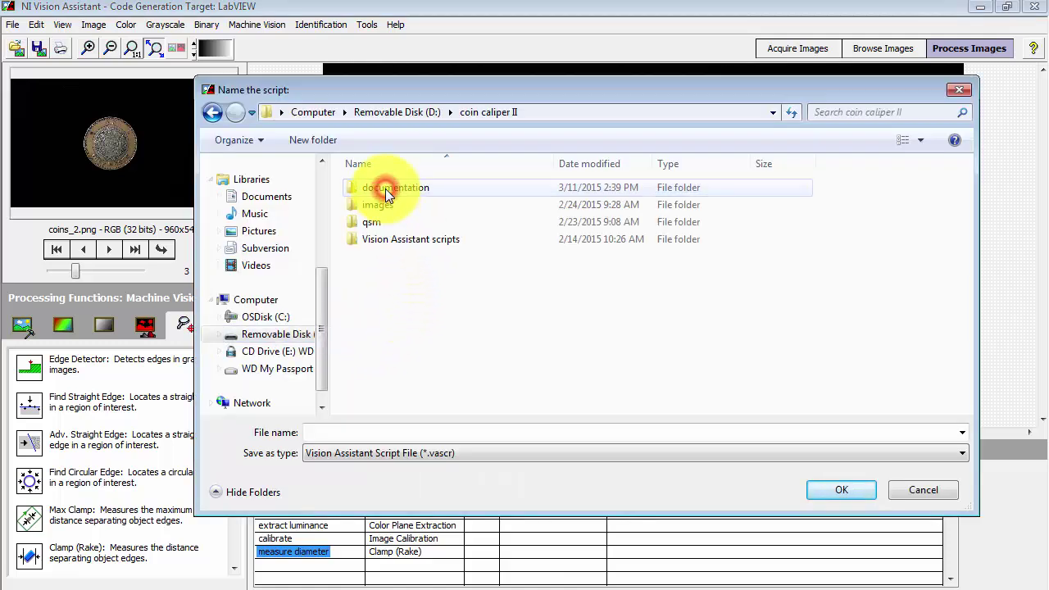
double_click(449, 240)
click(448, 429)
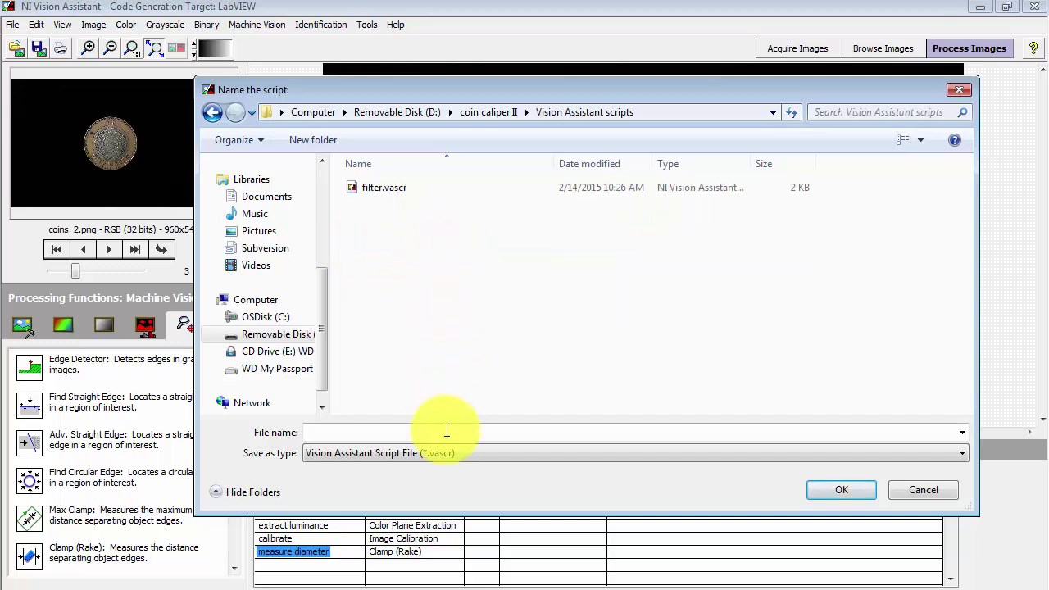
text(coin)
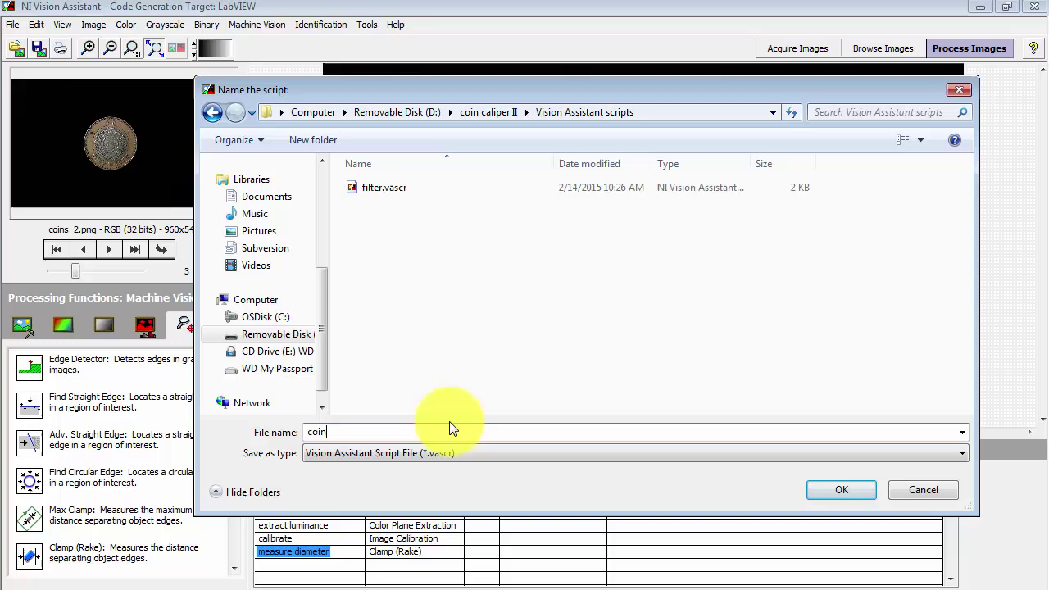
text(_caliper)
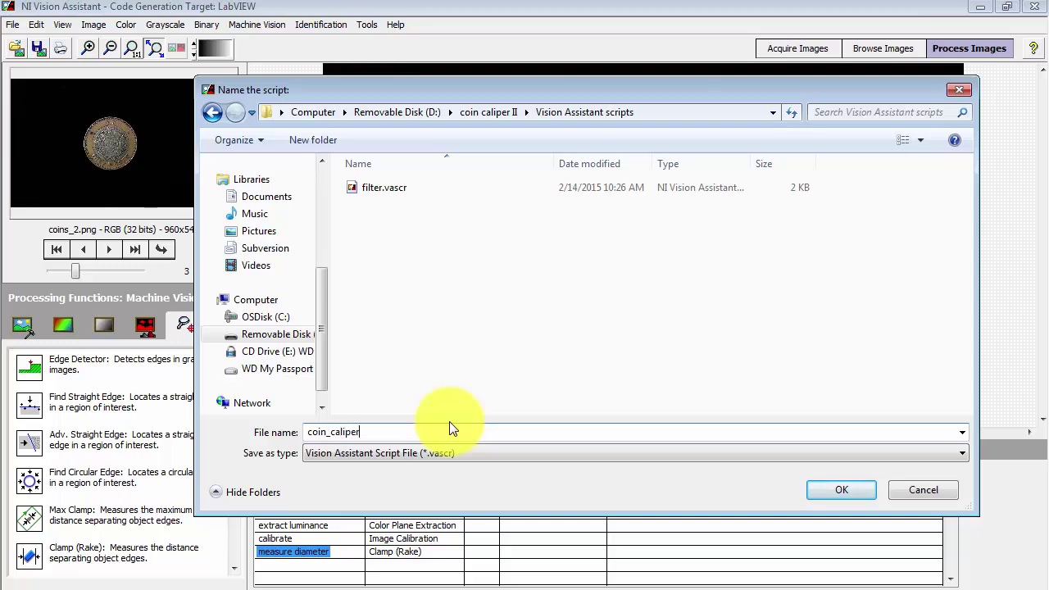
key(Return)
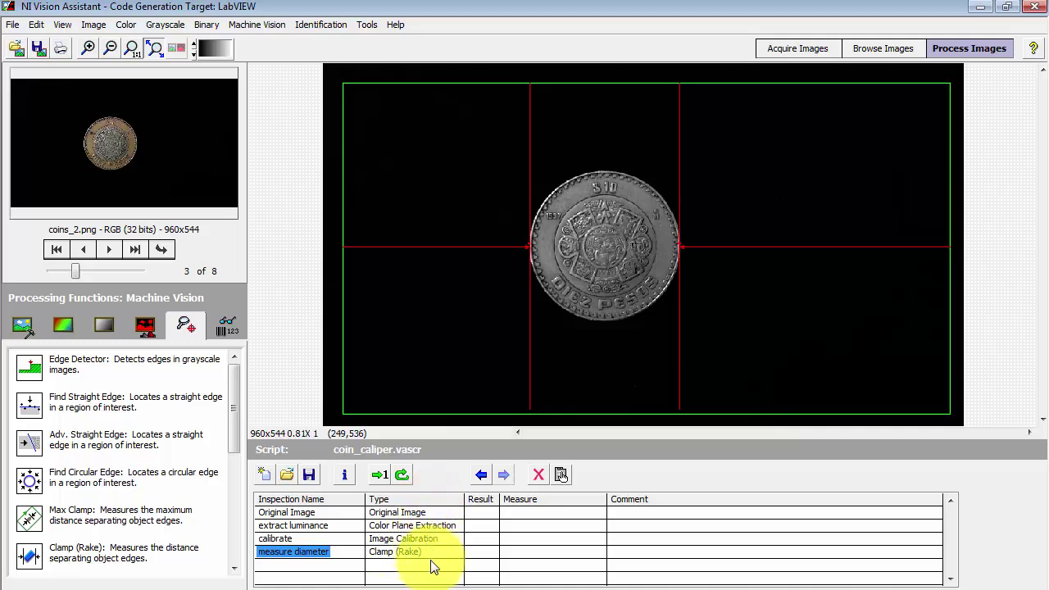
Step: Set the script display to Diagram View on the Preferences Configuration tab
click(10, 24)
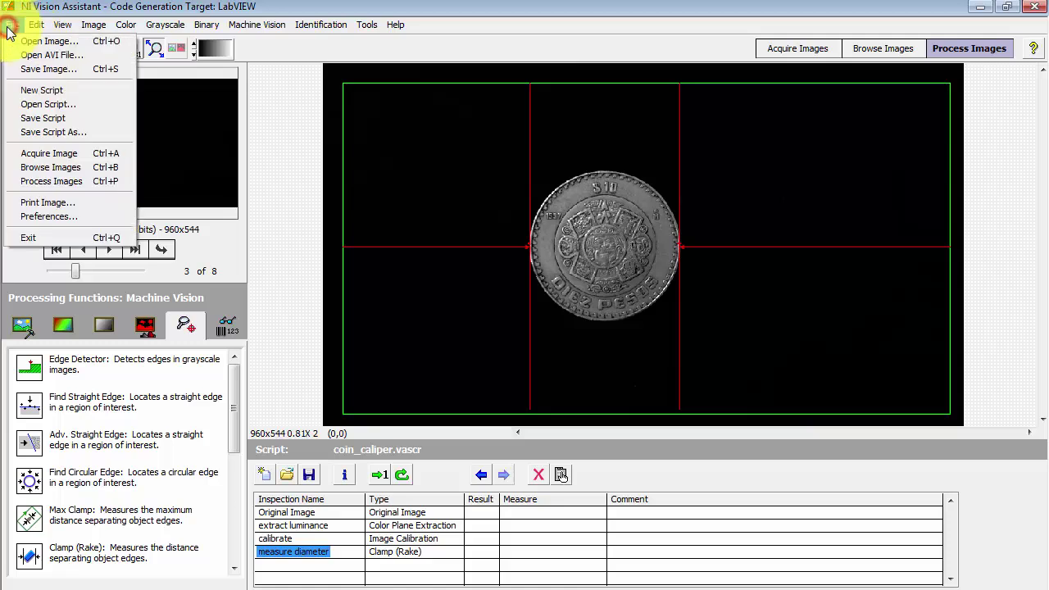
click(45, 216)
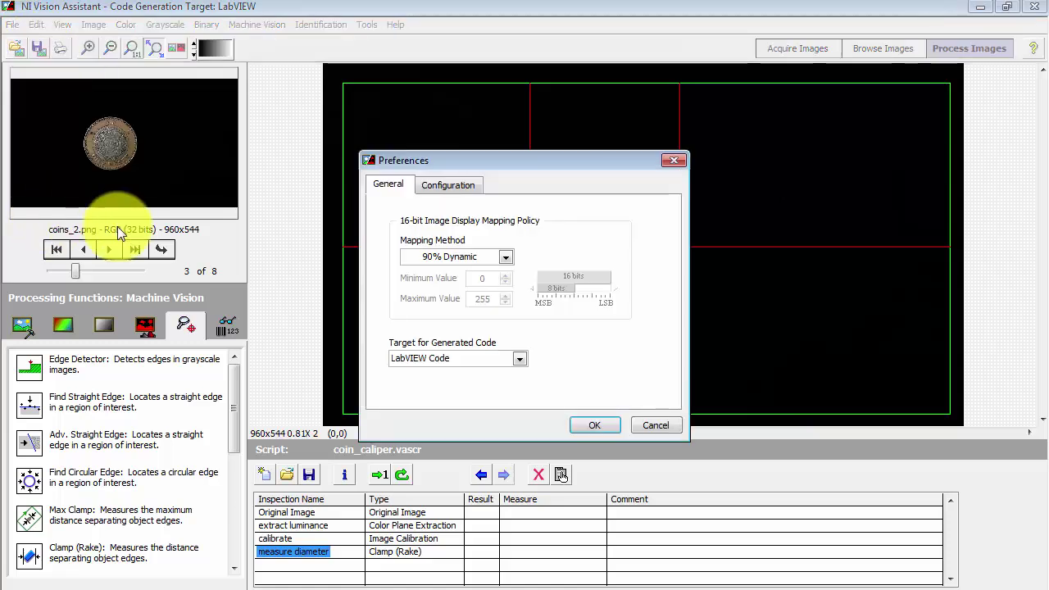
click(459, 185)
click(398, 256)
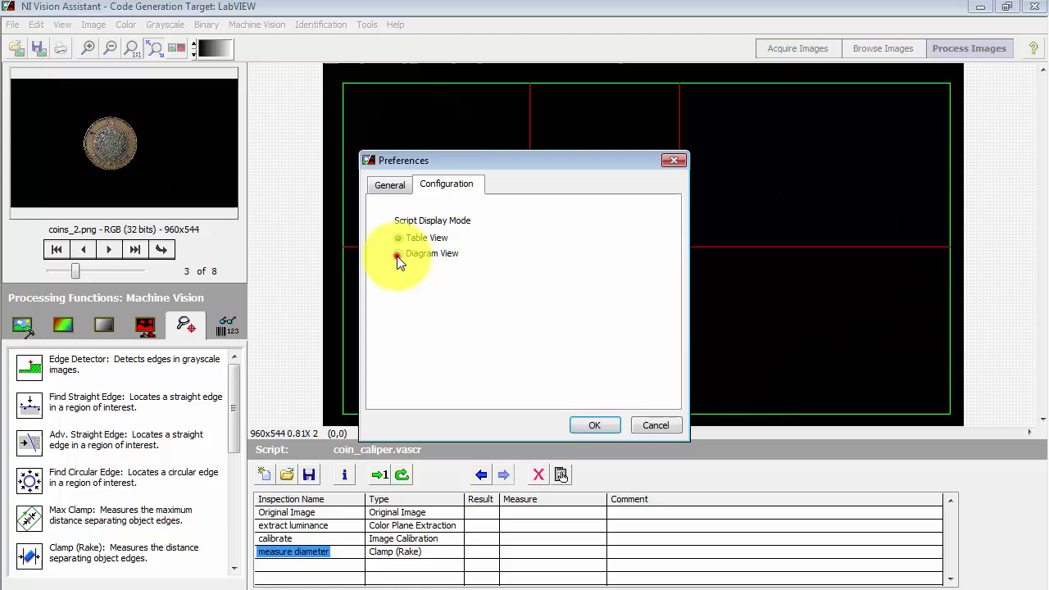
click(594, 424)
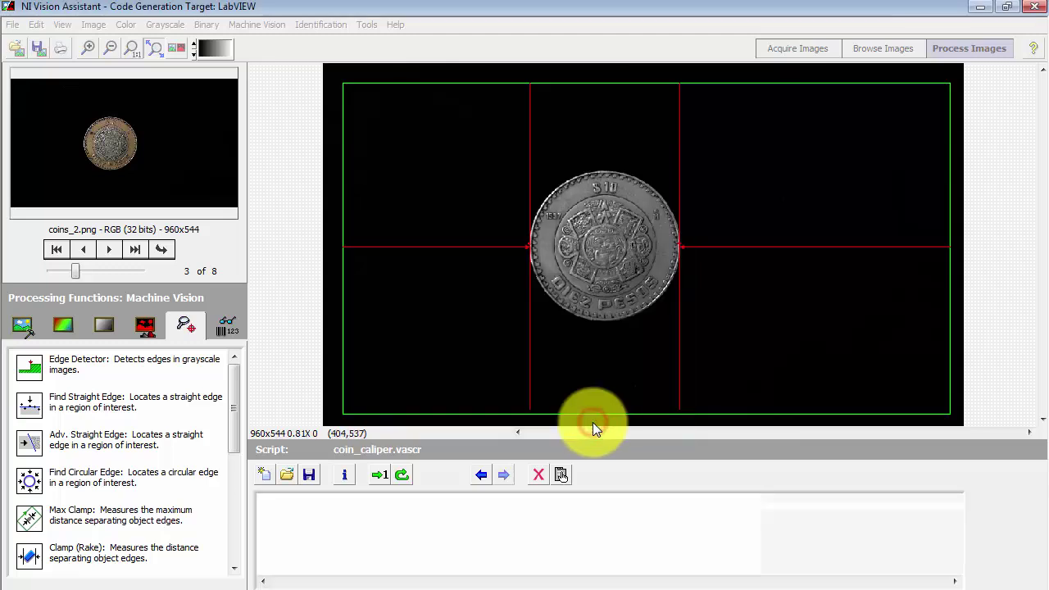